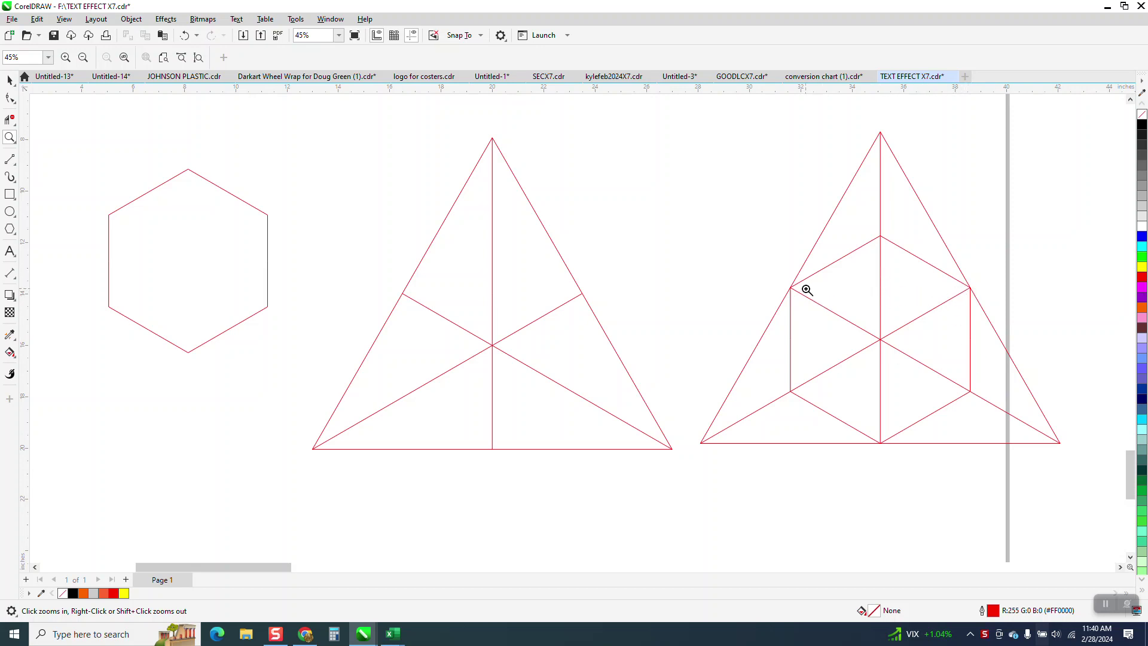
Step: Drag the hexagon into the centre of the left triangle
{"action": "left_click_drag", "start_coordinate": [784, 276], "coordinate": [801, 302]}
{"action": "scroll", "coordinate": [531, 298], "scroll_direction": "down", "scroll_amount": 7}
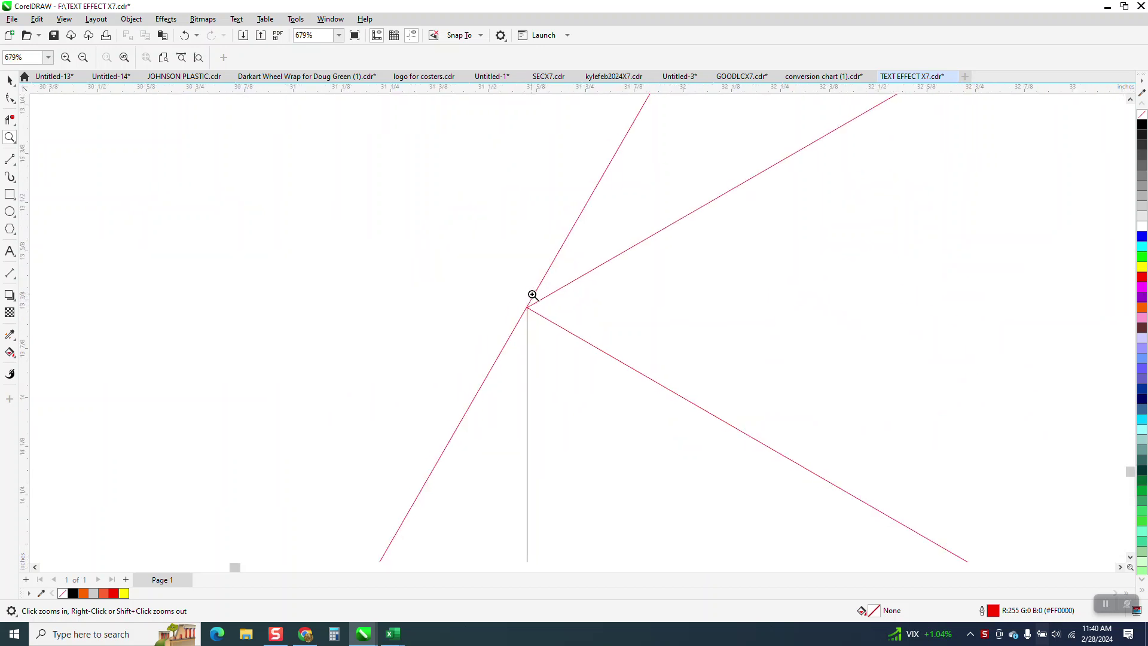
{"action": "scroll", "coordinate": [661, 281], "scroll_direction": "down", "scroll_amount": 7}
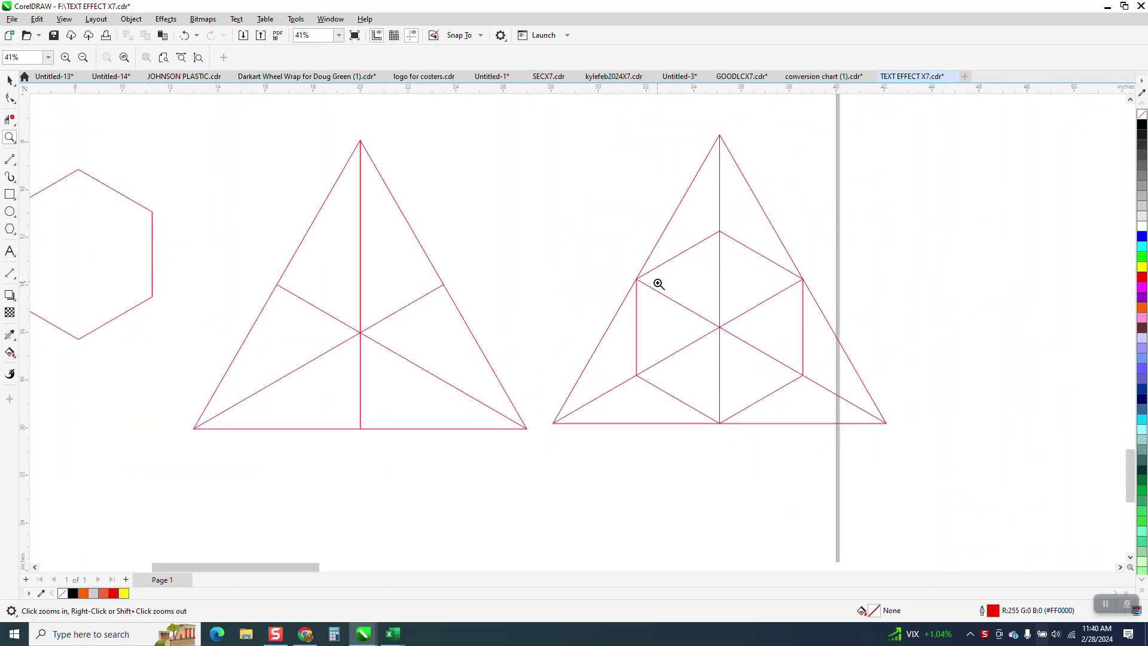
{"action": "left_click", "coordinate": [10, 80]}
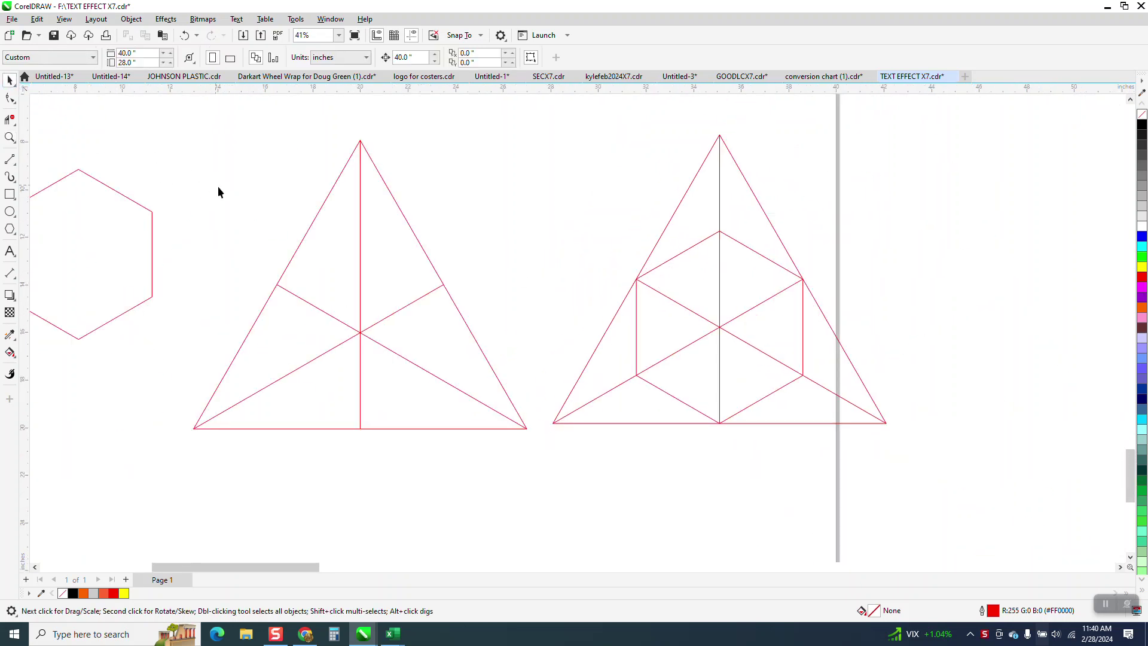
{"action": "scroll", "coordinate": [217, 185], "scroll_direction": "down", "scroll_amount": 2}
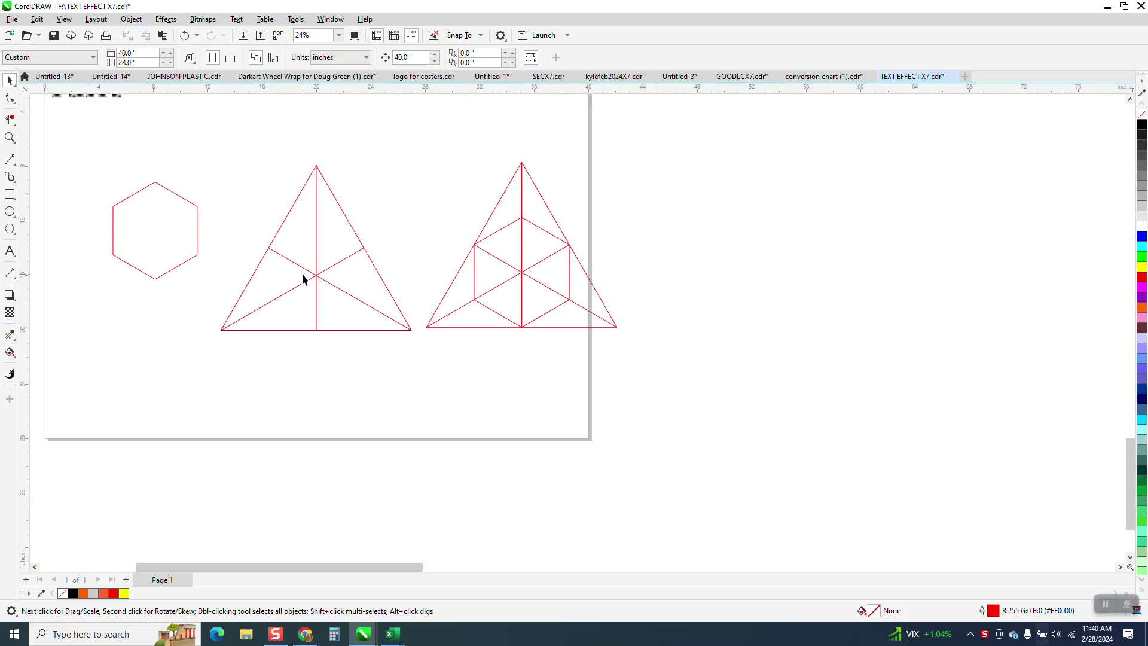
{"action": "left_click", "coordinate": [157, 233]}
{"action": "left_click_drag", "start_coordinate": [156, 232], "coordinate": [315, 276]}
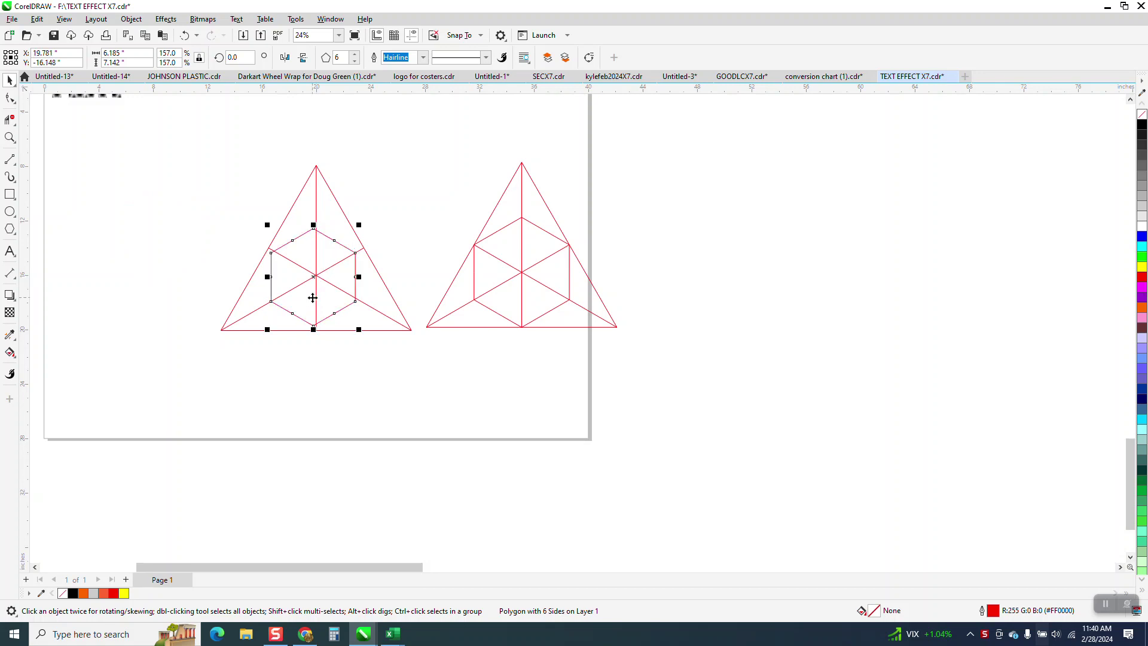
Step: Zoom in on the left triangle and snap the hexagon onto its vertical centre line
{"action": "left_click", "coordinate": [9, 137]}
{"action": "left_click_drag", "start_coordinate": [134, 180], "coordinate": [541, 392]}
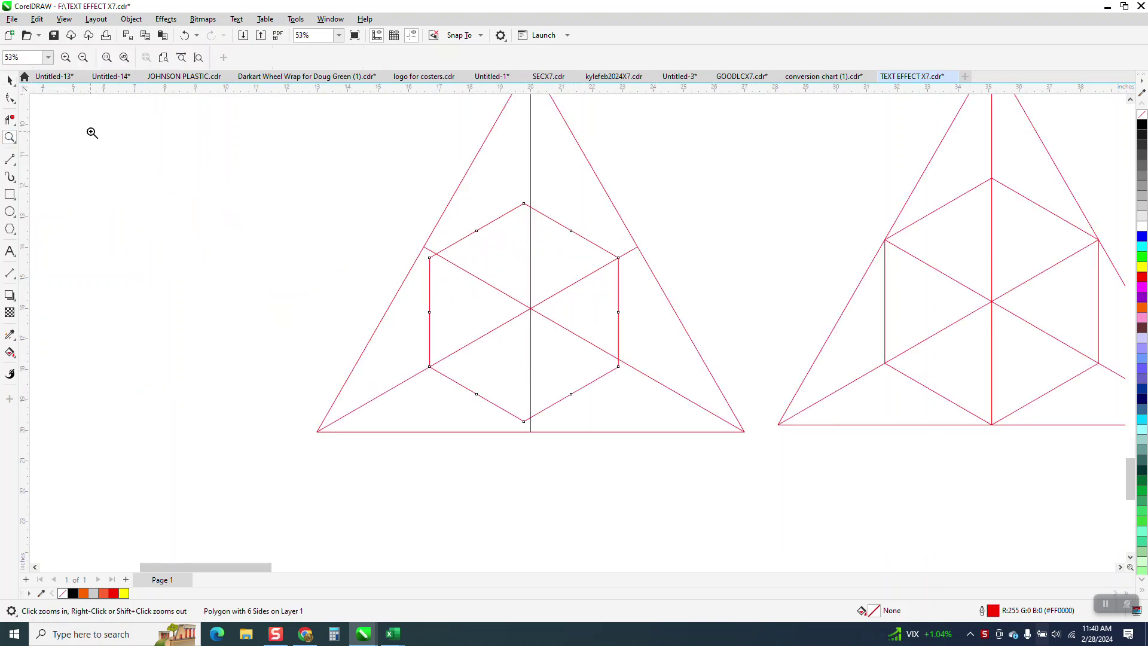
{"action": "left_click", "coordinate": [9, 81]}
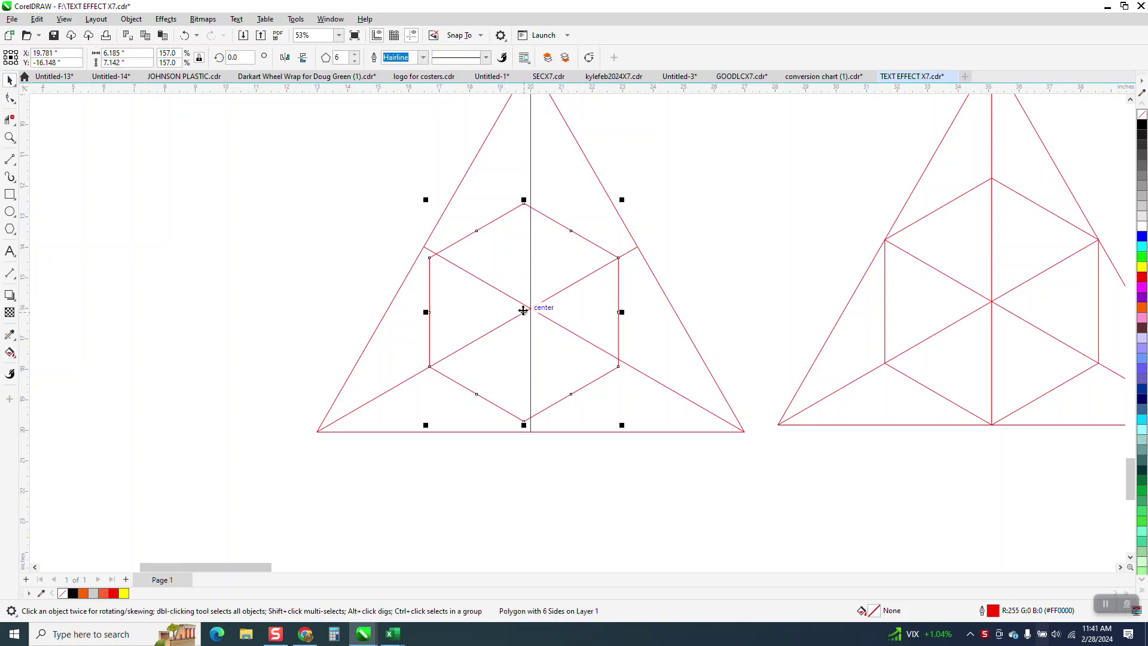
{"action": "left_click_drag", "start_coordinate": [532, 313], "coordinate": [538, 309]}
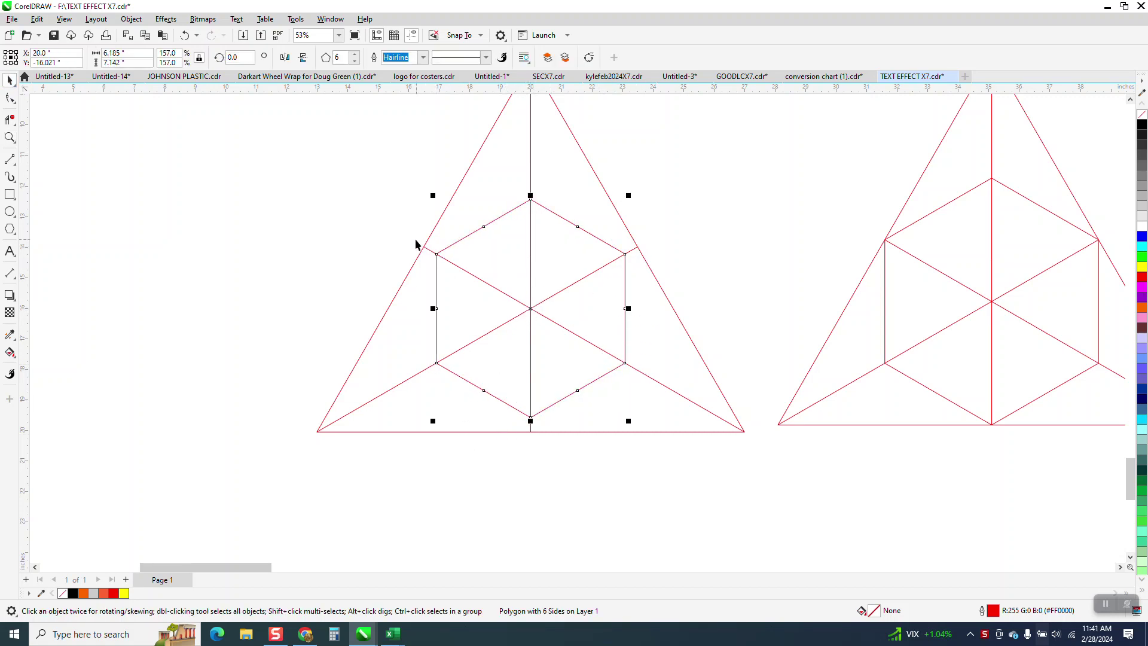
Step: Measure the 7.00" span between the side intersections with a parallel dimension
{"action": "left_click", "coordinate": [10, 138]}
{"action": "left_click_drag", "start_coordinate": [290, 183], "coordinate": [846, 479]}
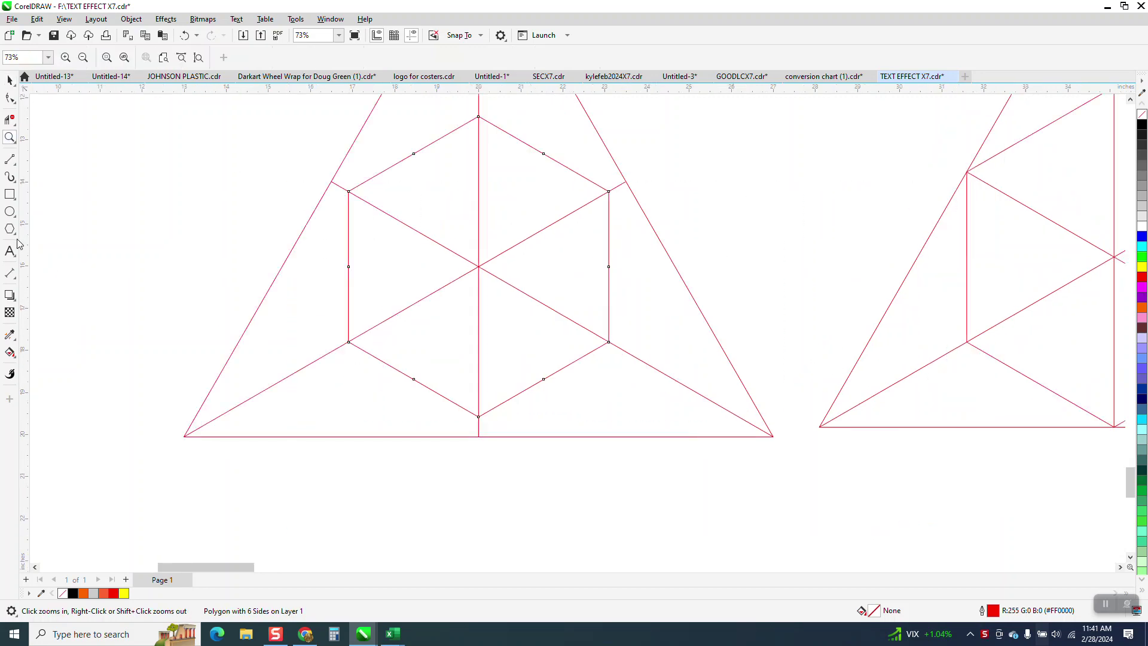
{"action": "left_click", "coordinate": [16, 281]}
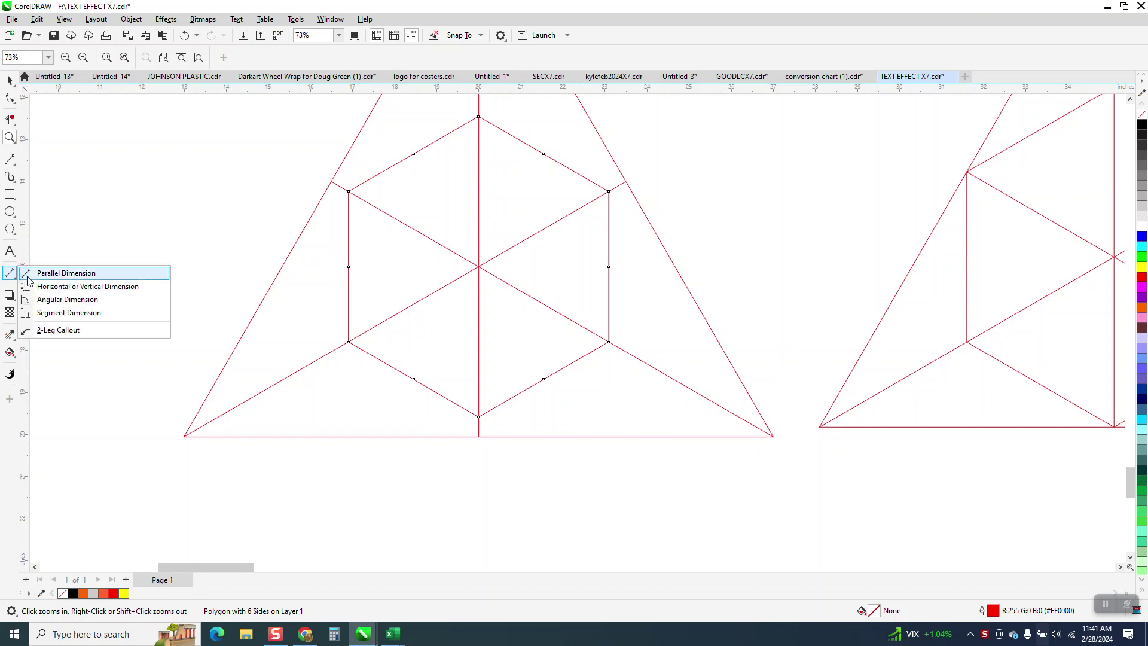
{"action": "left_click", "coordinate": [45, 276]}
{"action": "left_click_drag", "start_coordinate": [331, 182], "coordinate": [628, 180]}
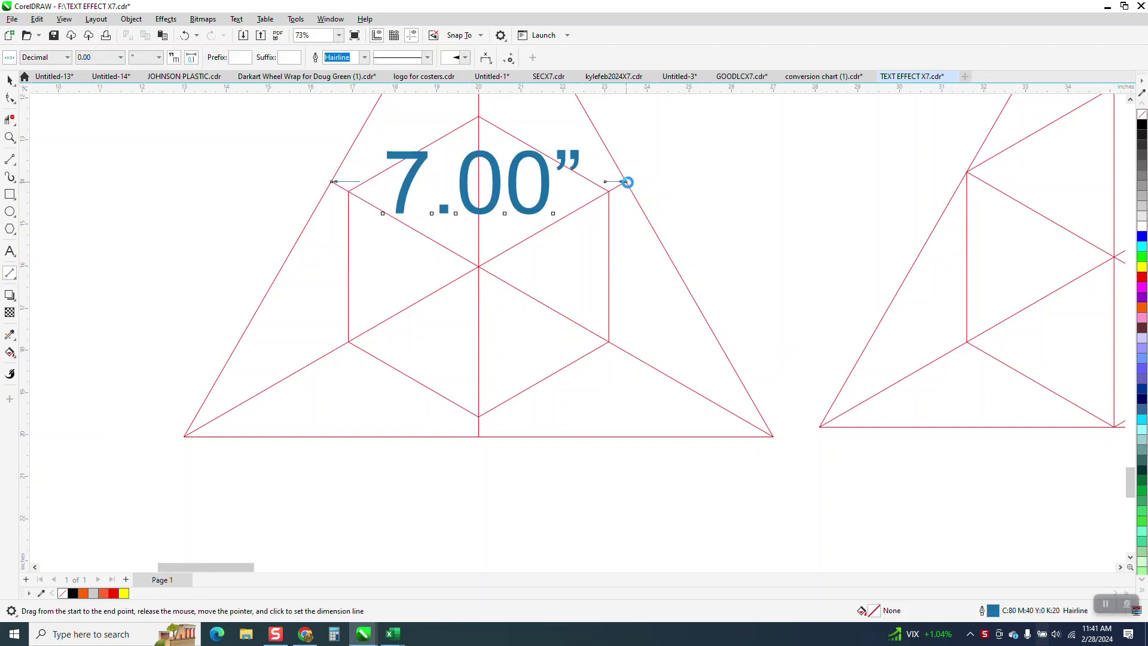
{"action": "left_click", "coordinate": [651, 208]}
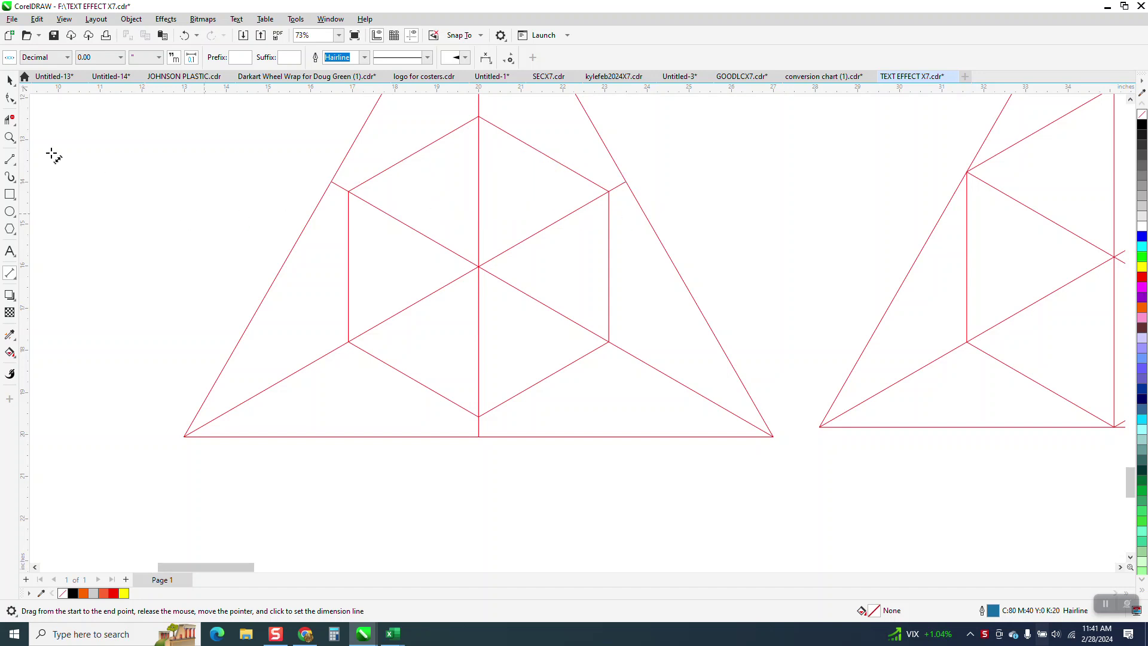
Step: Resize the hexagon to 7.0" wide in the property bar
{"action": "left_click", "coordinate": [10, 80]}
{"action": "left_click", "coordinate": [589, 182]}
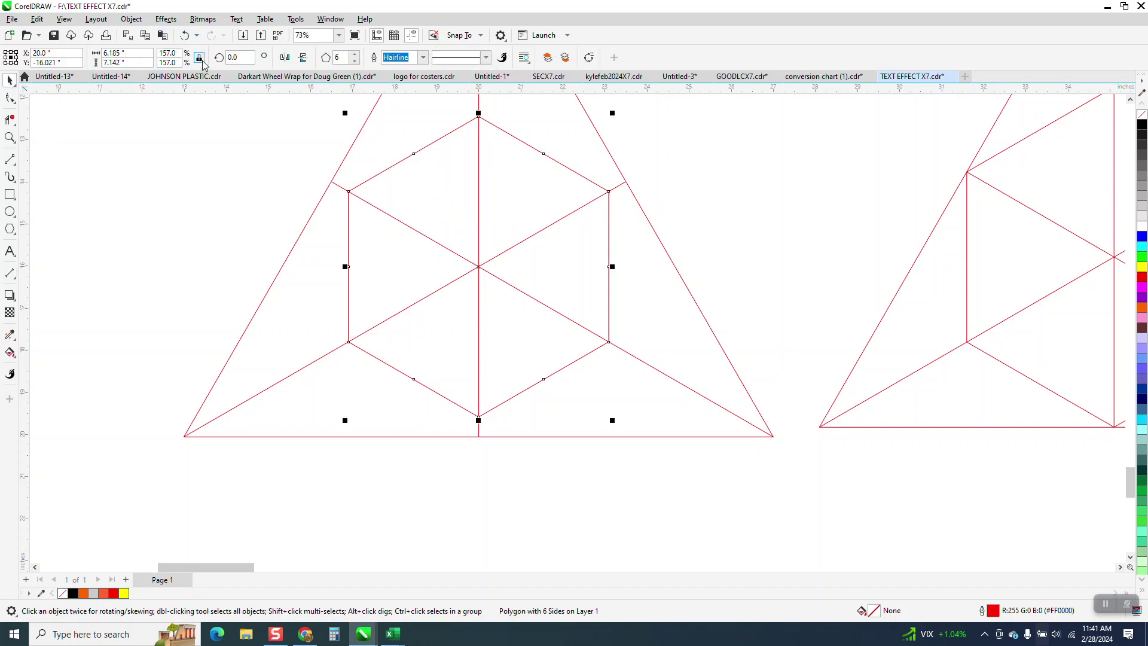
{"action": "double_click", "coordinate": [114, 53]}
{"action": "type", "text": "7"}
{"action": "key", "text": "Return"}
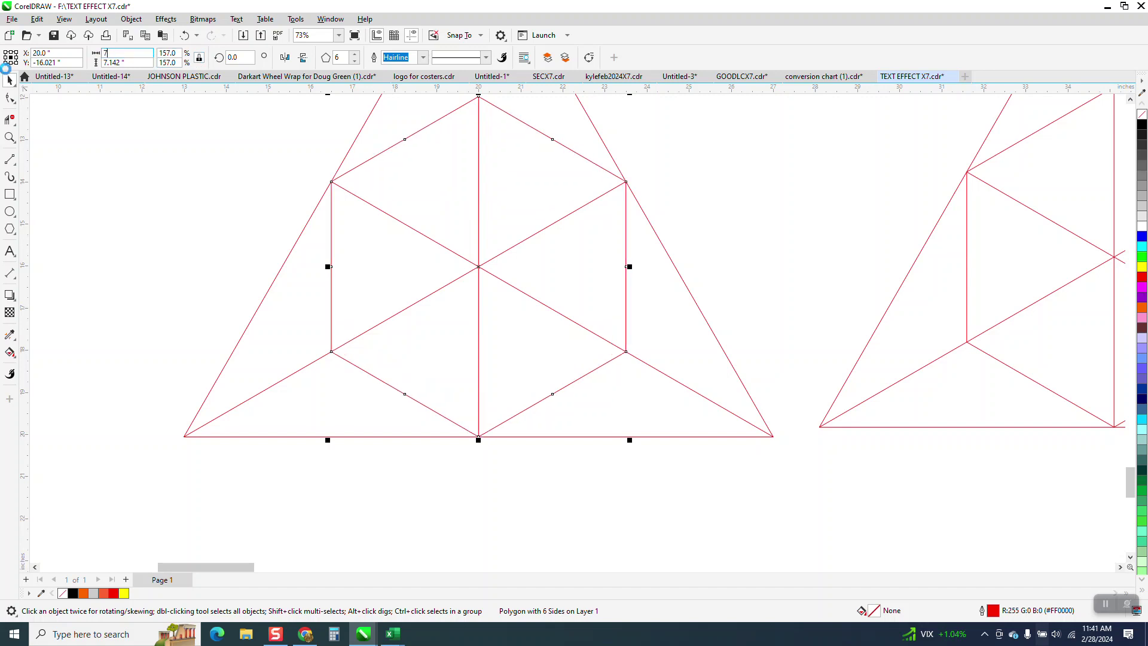
{"action": "scroll", "coordinate": [420, 484], "scroll_direction": "down", "scroll_amount": 1}
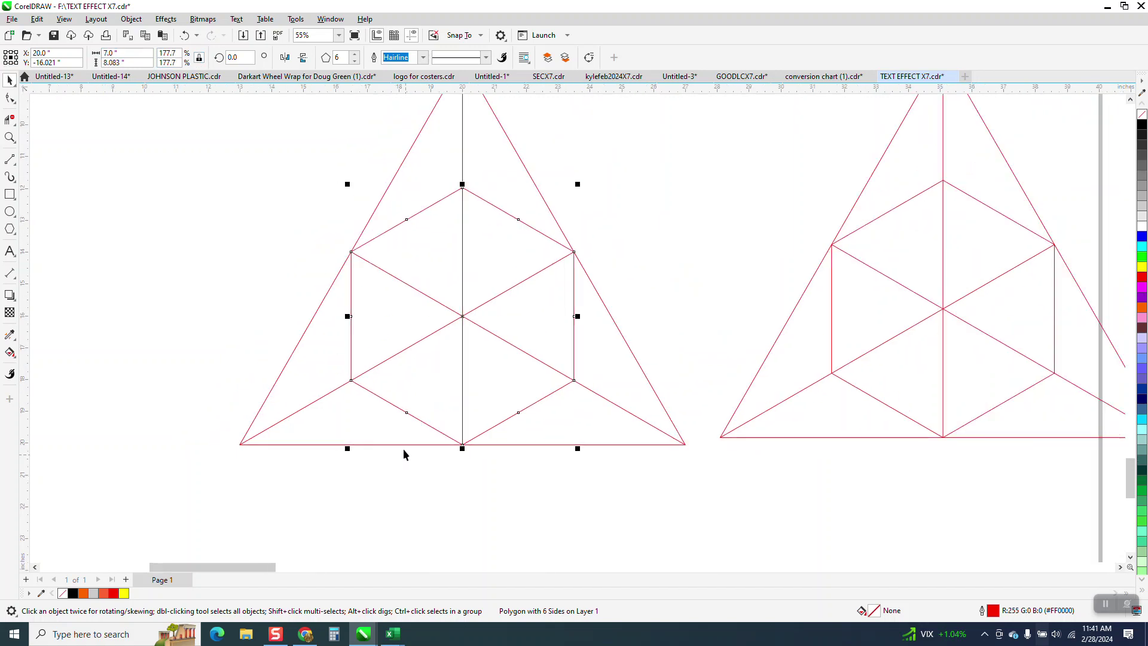
{"action": "scroll", "coordinate": [380, 323], "scroll_direction": "down", "scroll_amount": 1}
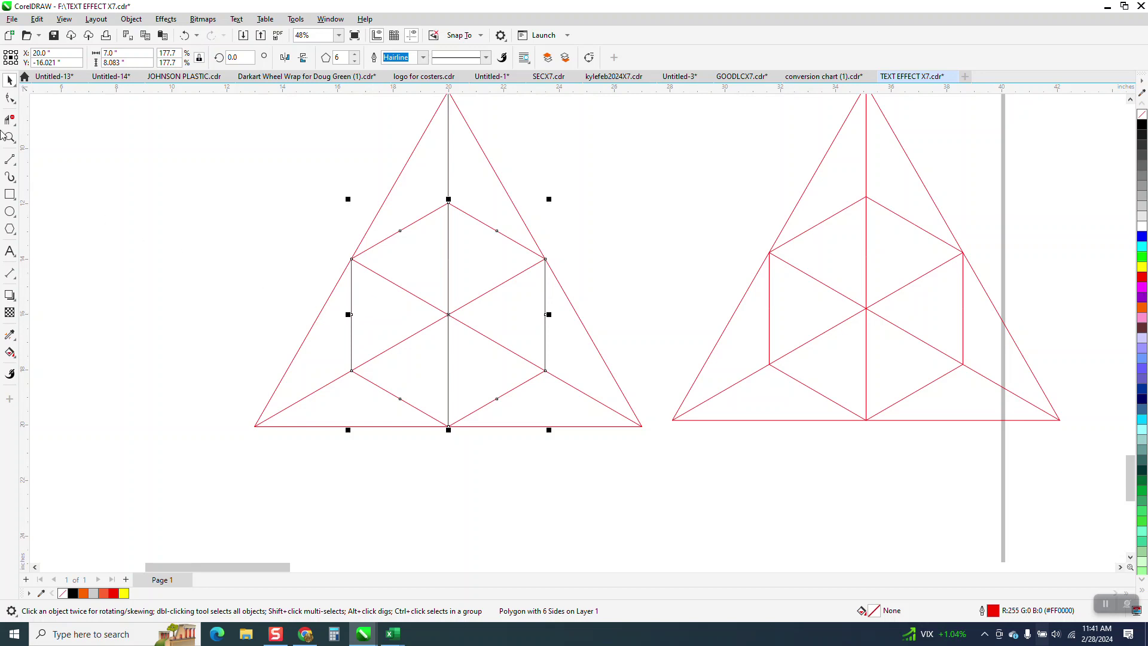
{"action": "left_click", "coordinate": [9, 119]}
Step: Delete the outer median segments and the three centre spokes, leaving a cube outline
{"action": "left_click", "coordinate": [449, 170]}
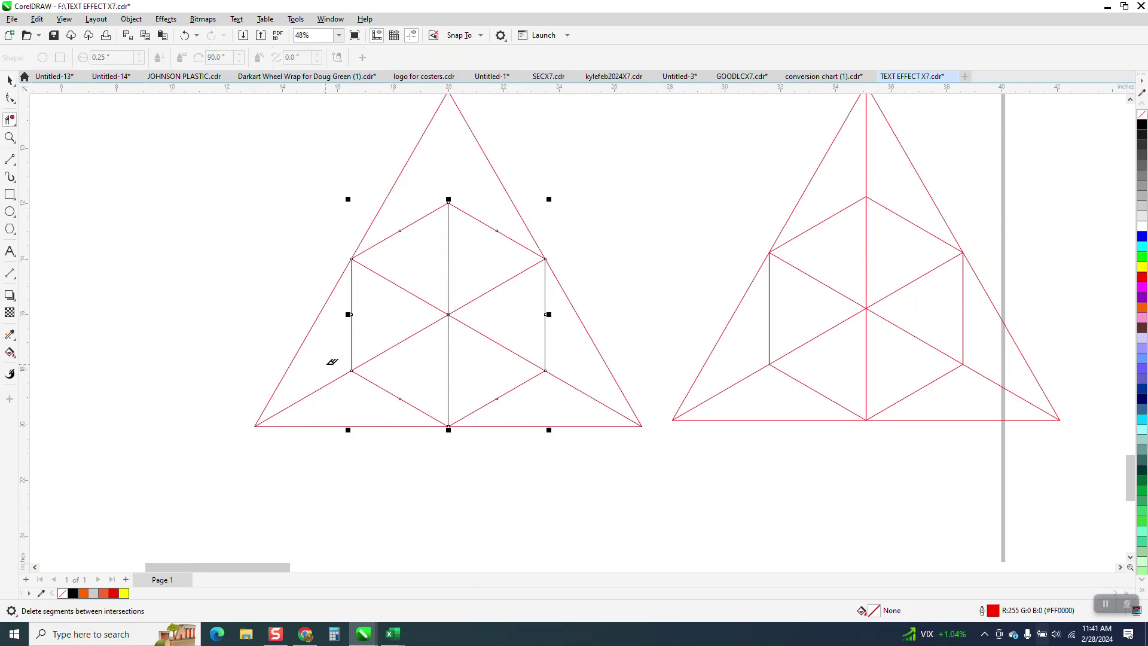
{"action": "left_click", "coordinate": [333, 382]}
{"action": "left_click", "coordinate": [588, 395]}
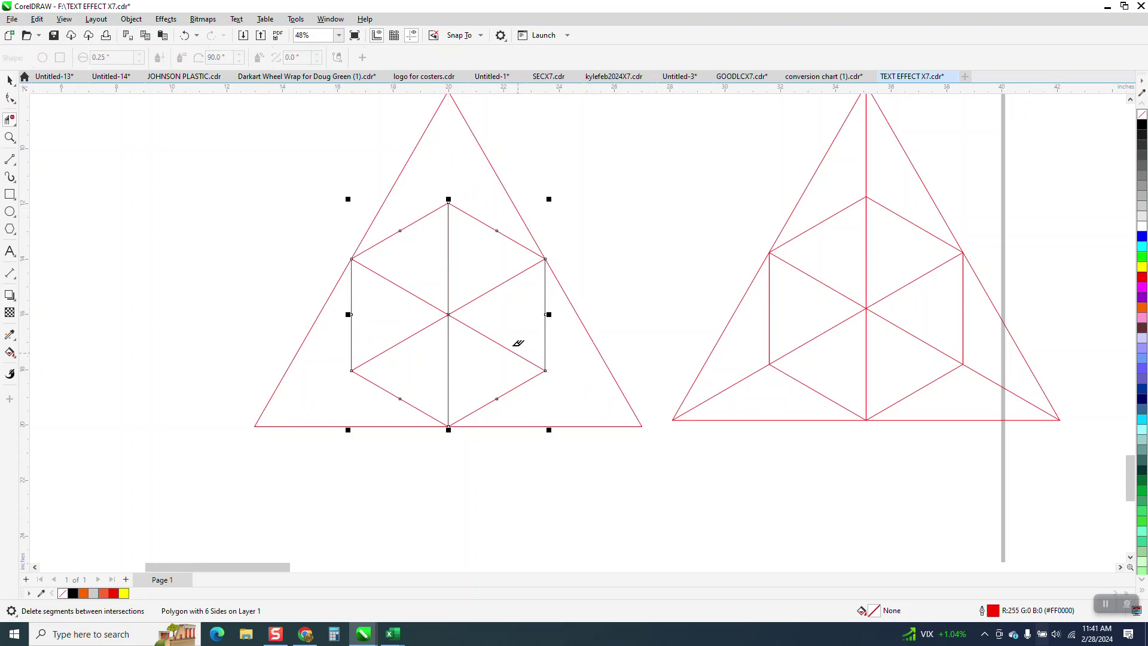
{"action": "left_click", "coordinate": [517, 351]}
{"action": "left_click", "coordinate": [414, 335]}
{"action": "left_click", "coordinate": [449, 248]}
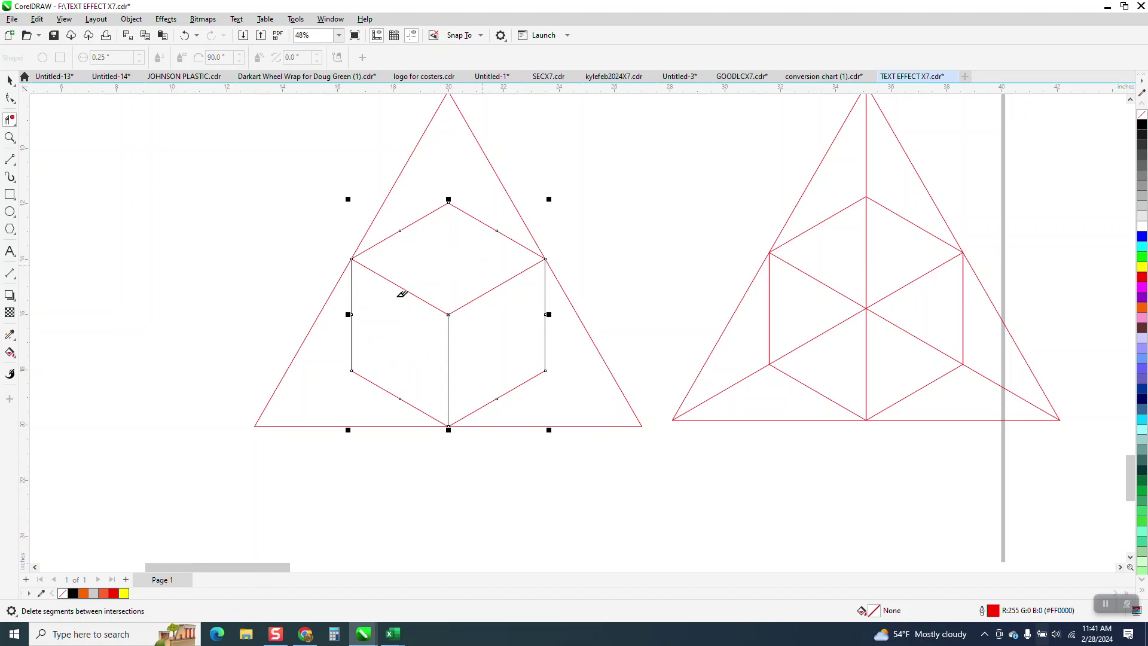
{"action": "scroll", "coordinate": [388, 287], "scroll_direction": "down", "scroll_amount": 1}
{"action": "left_click", "coordinate": [9, 79]}
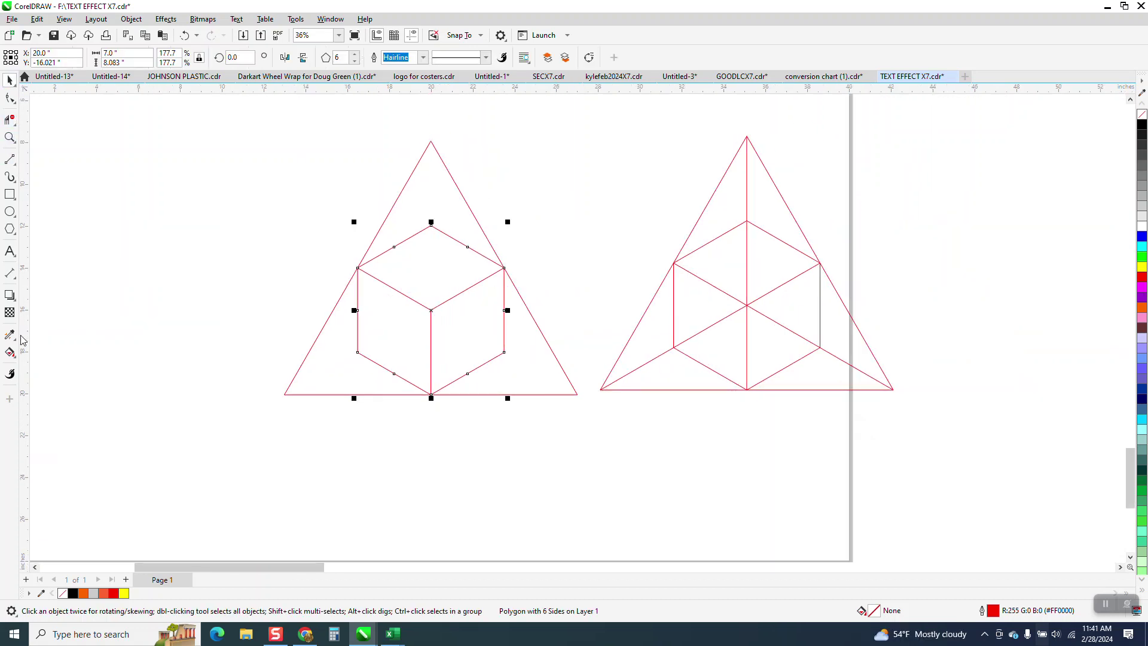
Step: Smart Fill the region above the cube with yellow
{"action": "left_click", "coordinate": [10, 352]}
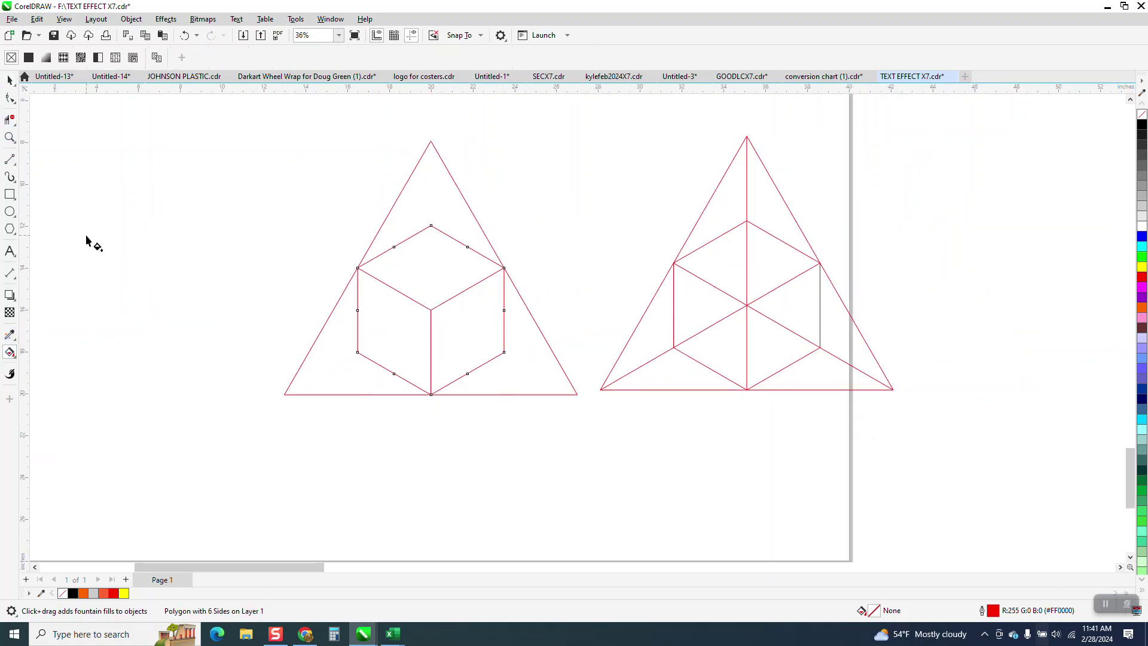
{"action": "left_click", "coordinate": [11, 354]}
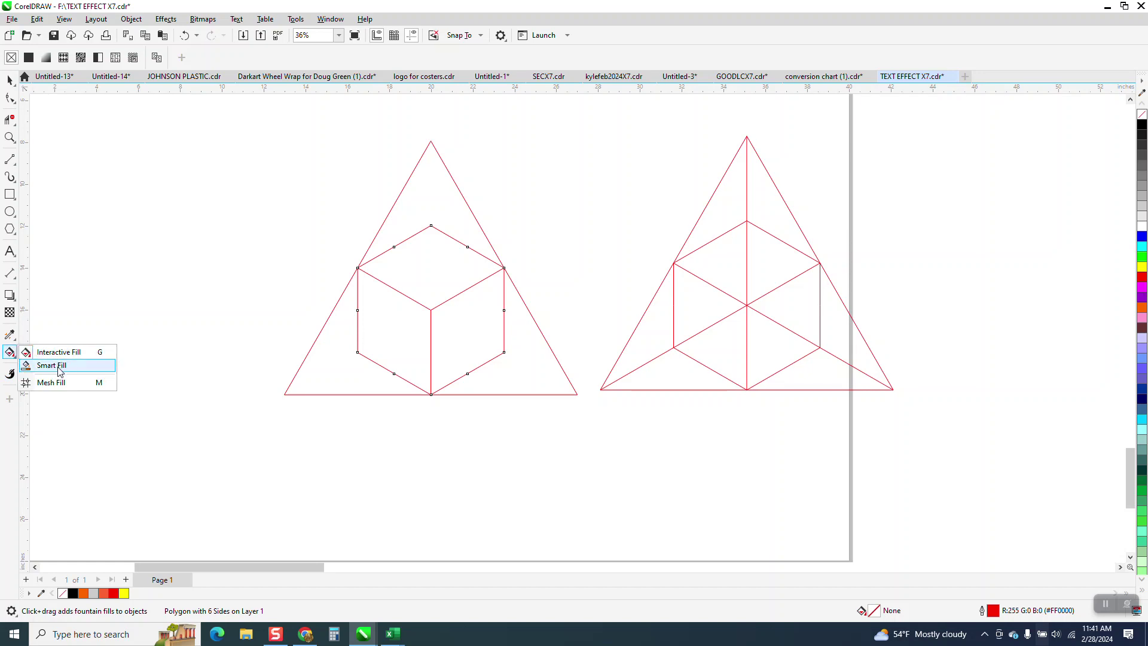
{"action": "left_click", "coordinate": [51, 365]}
{"action": "left_click", "coordinate": [136, 58]}
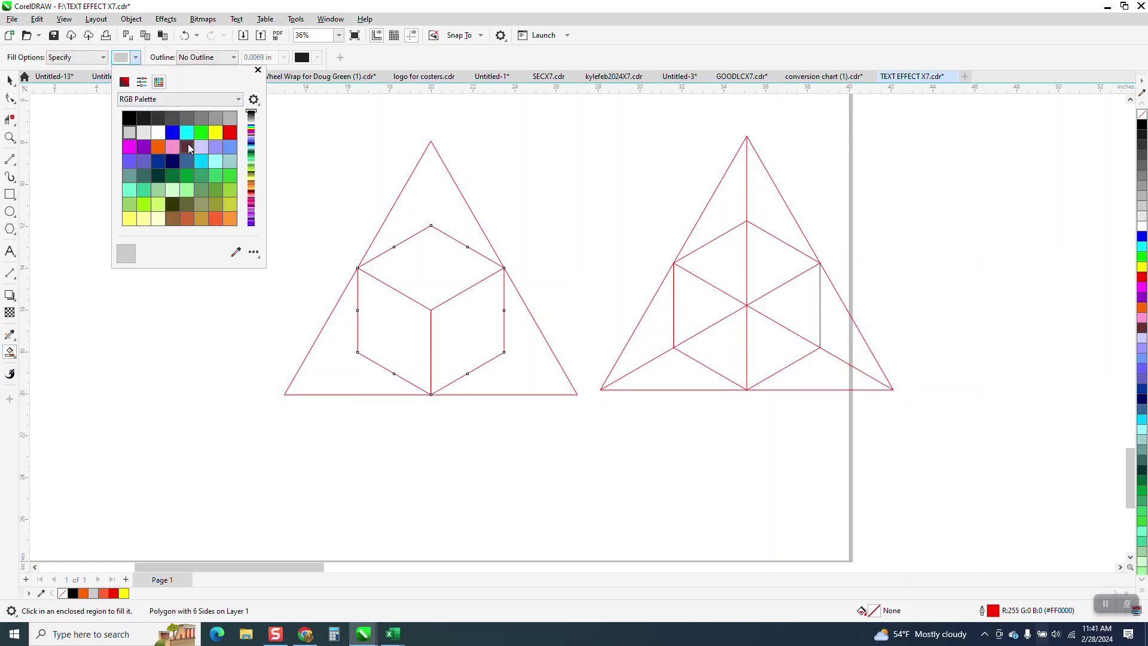
{"action": "left_click", "coordinate": [216, 133]}
{"action": "left_click", "coordinate": [430, 206]}
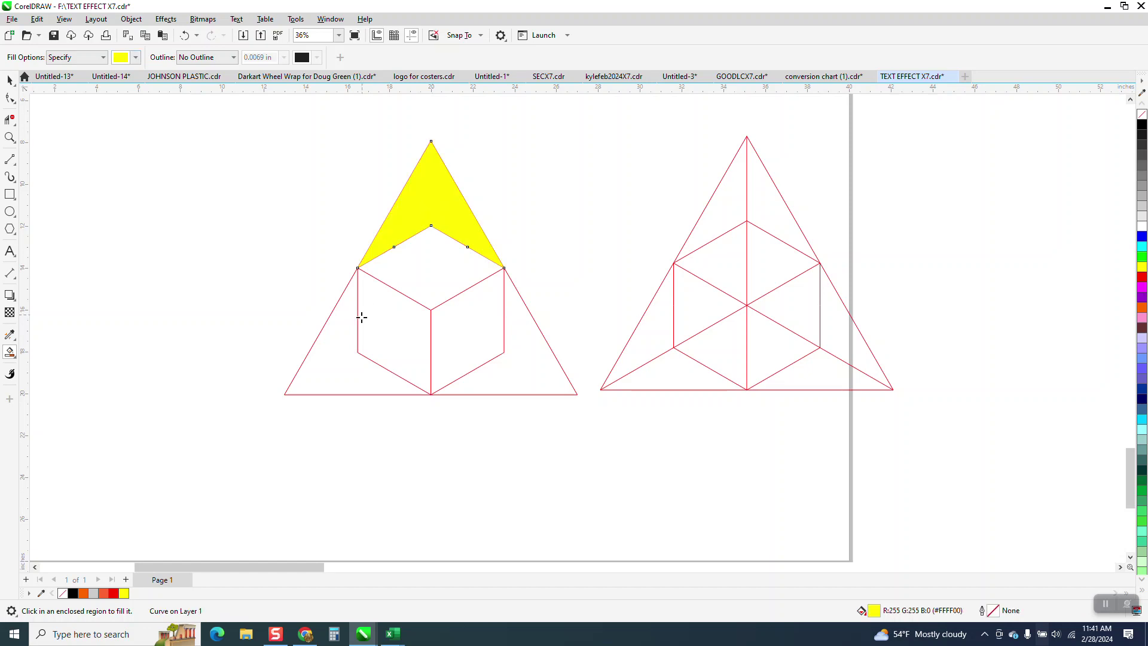
Step: Undo the extra lower-left and lower-right yellow fills, then reselect the top yellow shape
{"action": "left_click", "coordinate": [349, 354]}
{"action": "left_click", "coordinate": [545, 357]}
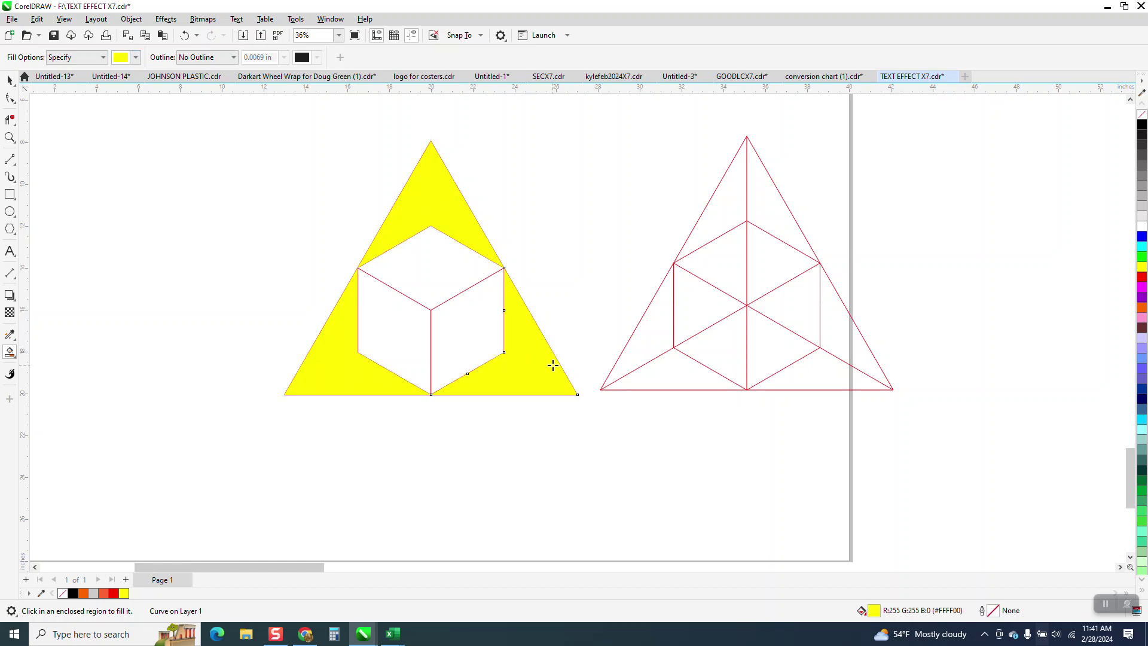
{"action": "key", "text": "Delete"}
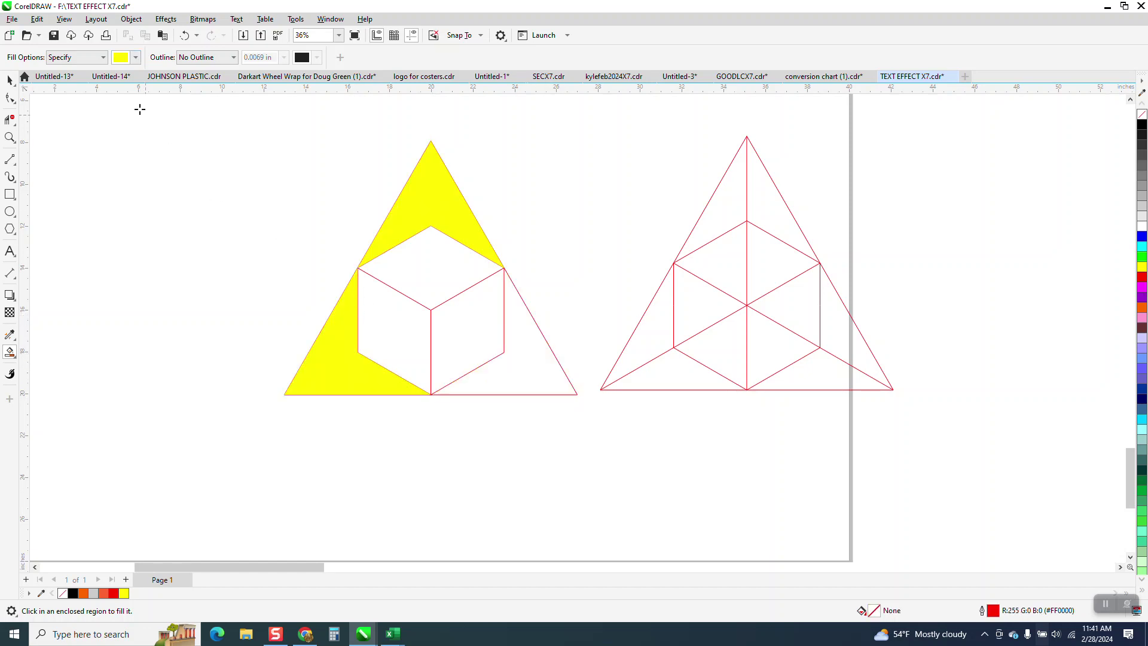
{"action": "left_click", "coordinate": [185, 35]}
{"action": "left_click", "coordinate": [185, 35]}
{"action": "left_click", "coordinate": [185, 35]}
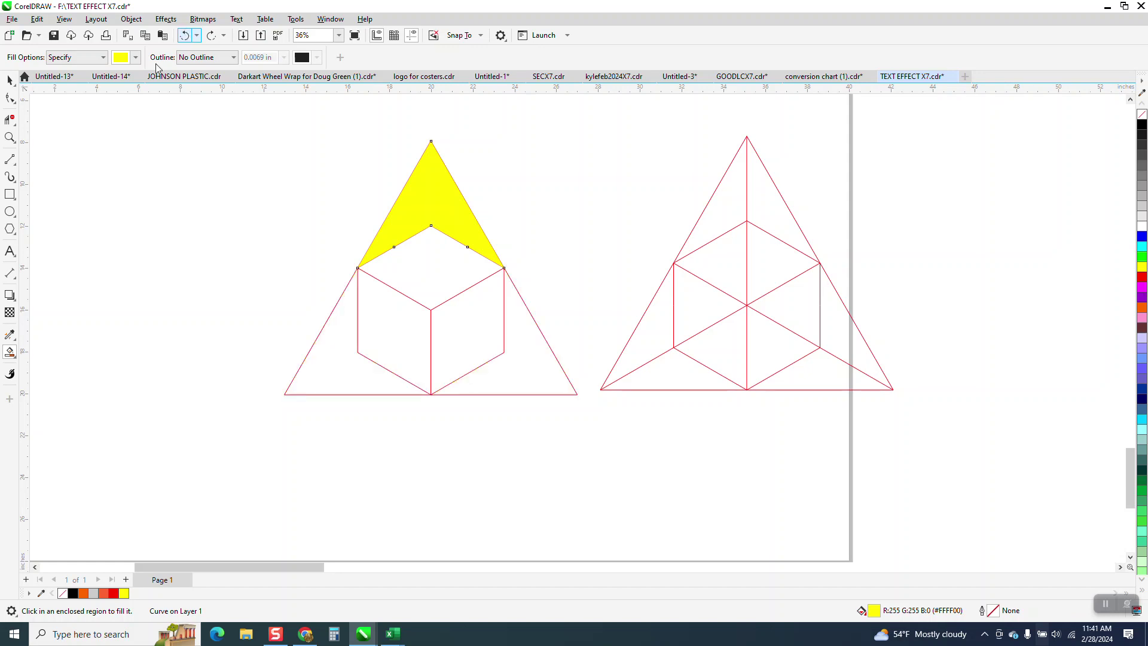
{"action": "left_click", "coordinate": [9, 80]}
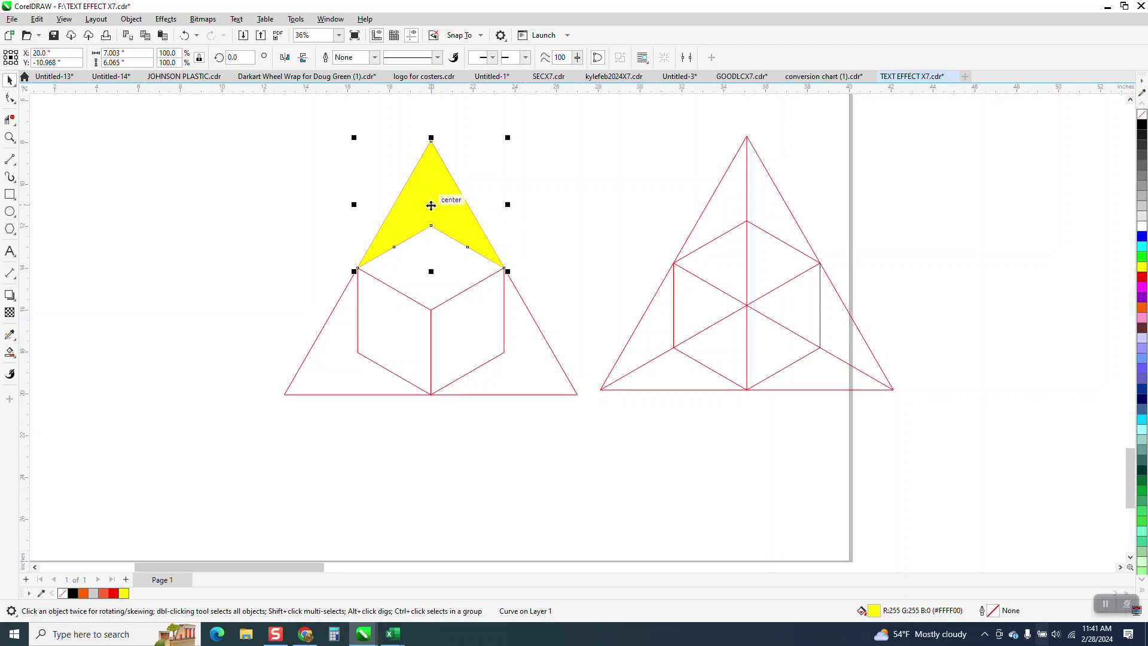
{"action": "left_click", "coordinate": [431, 205]}
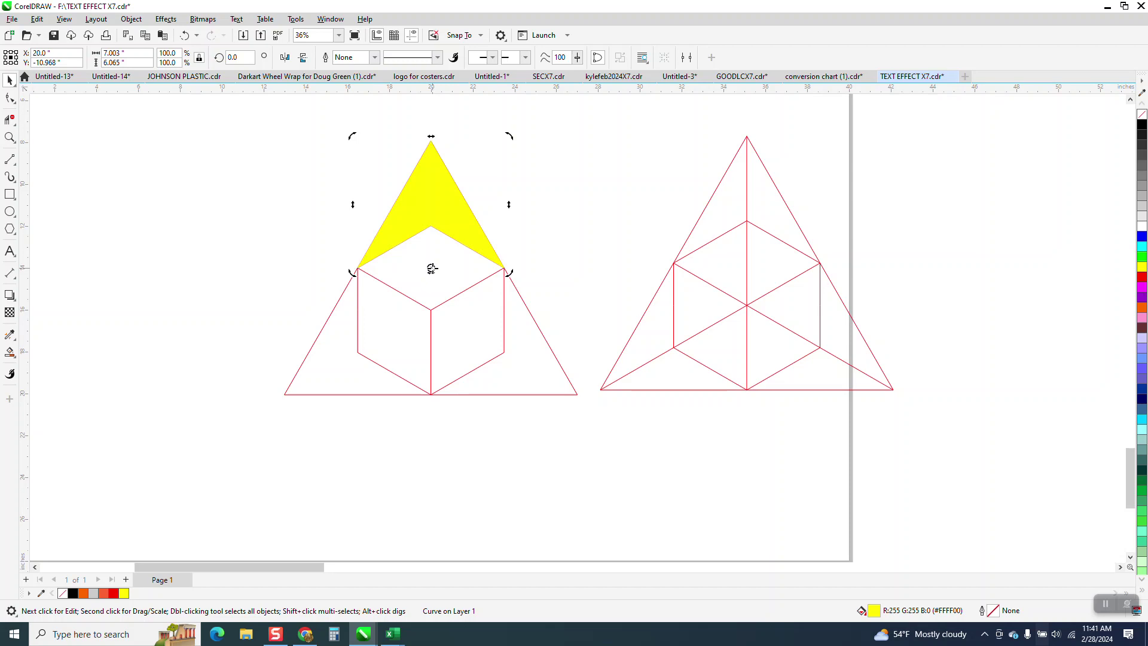
{"action": "left_click_drag", "start_coordinate": [431, 270], "coordinate": [431, 310]}
{"action": "left_click", "coordinate": [235, 57]}
{"action": "key", "text": "Return"}
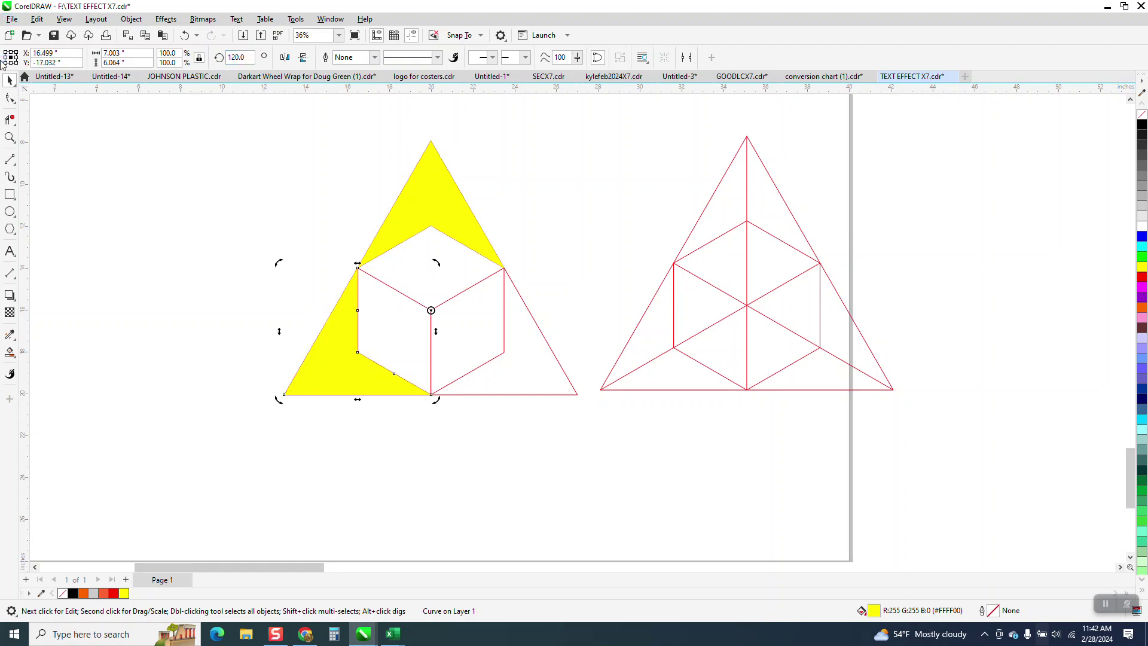
{"action": "key", "text": "Delete"}
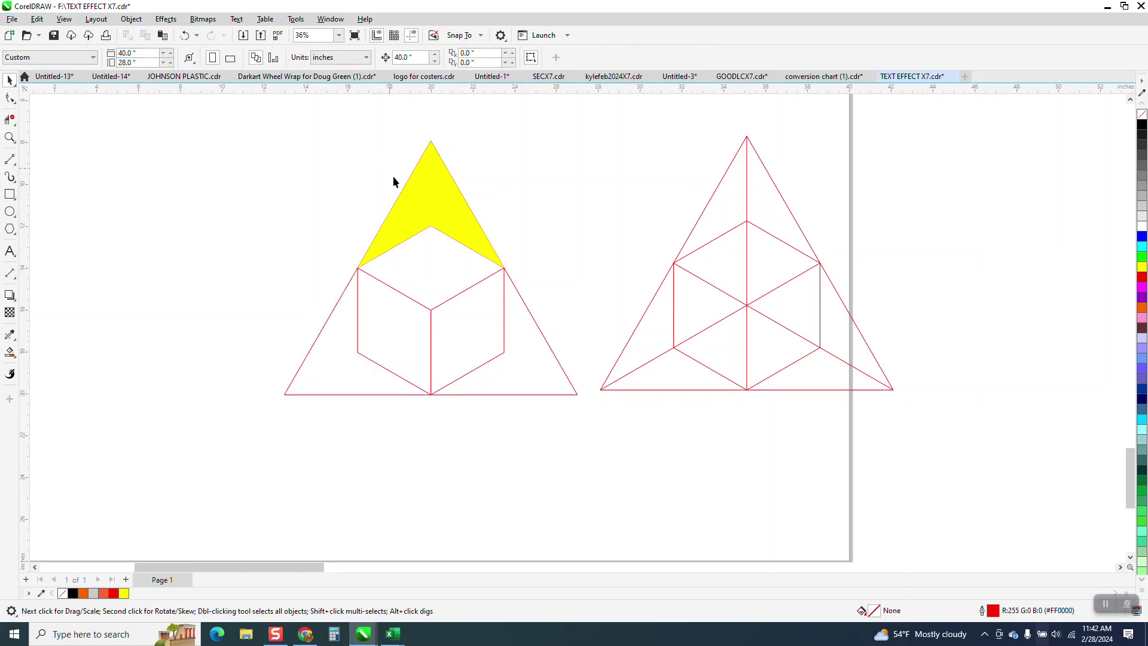
Step: Give the top corner region a vertical fountain fill, yellow at the apex to orange below
{"action": "left_click", "coordinate": [412, 203]}
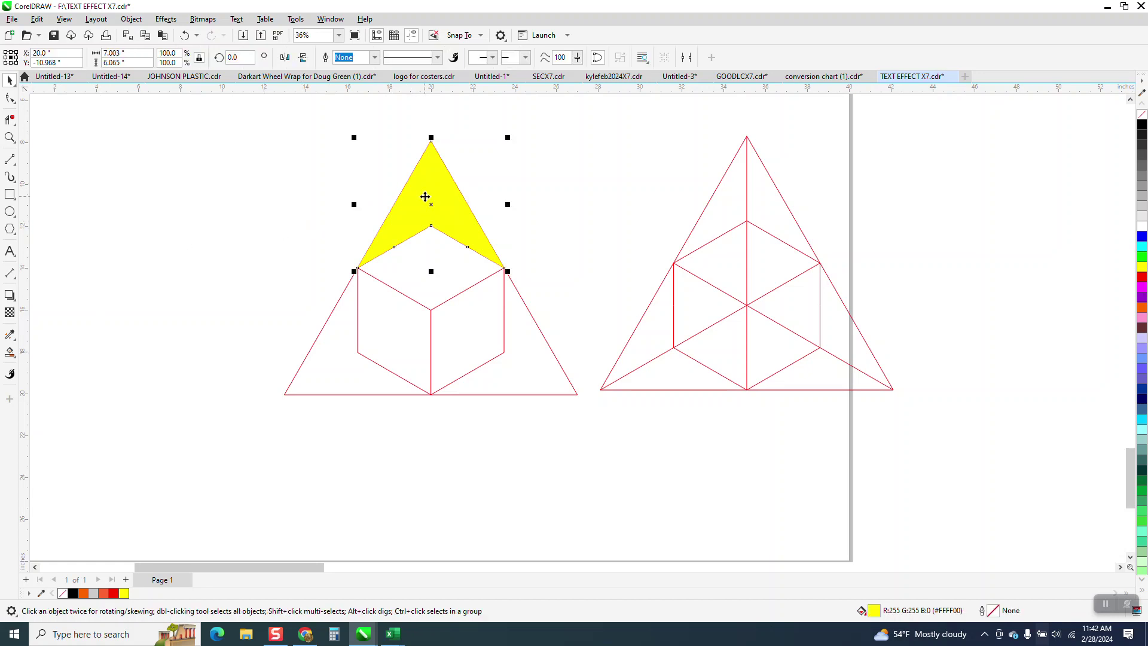
{"action": "left_click", "coordinate": [10, 352]}
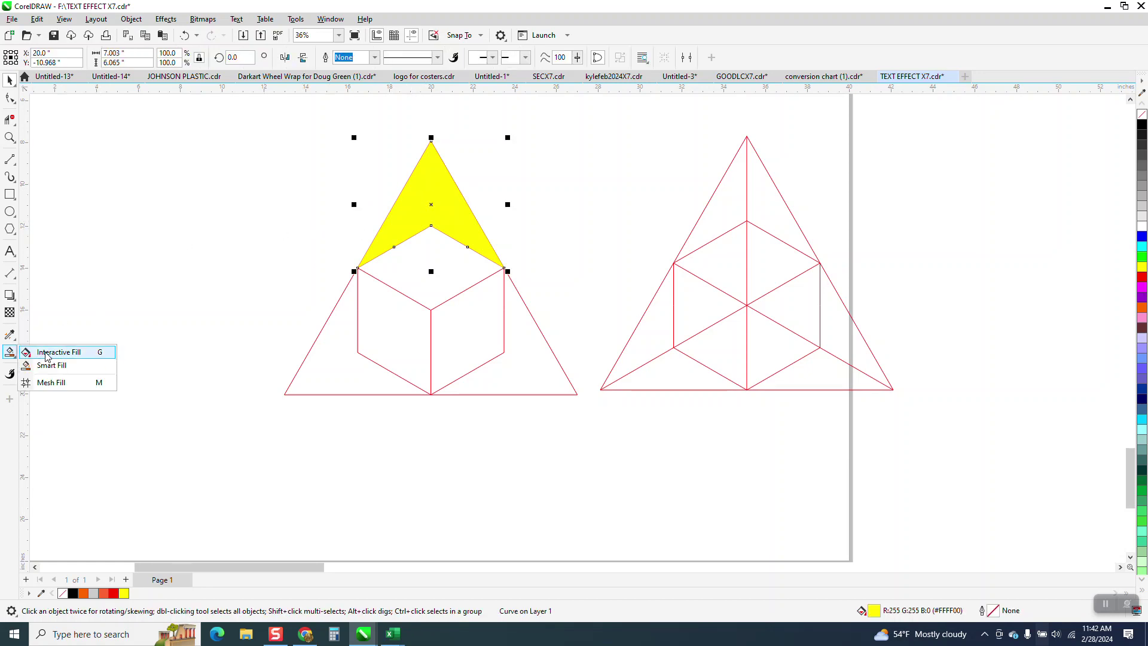
{"action": "left_click", "coordinate": [45, 348]}
{"action": "left_click_drag", "start_coordinate": [429, 159], "coordinate": [429, 245]}
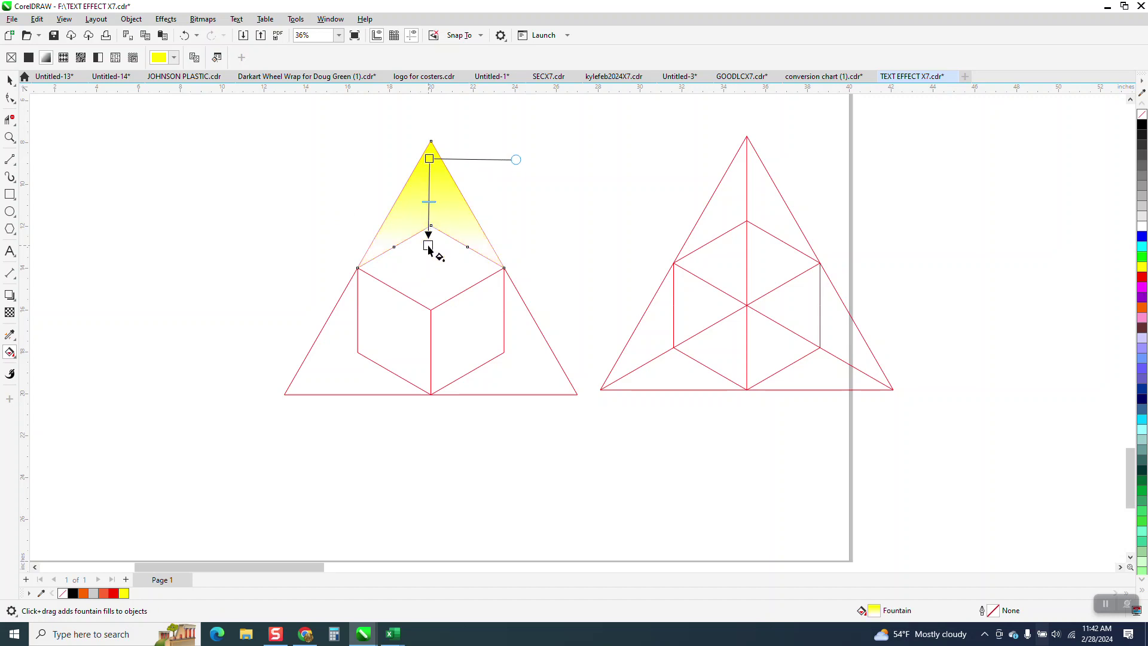
{"action": "left_click_drag", "start_coordinate": [1143, 311], "coordinate": [431, 268]}
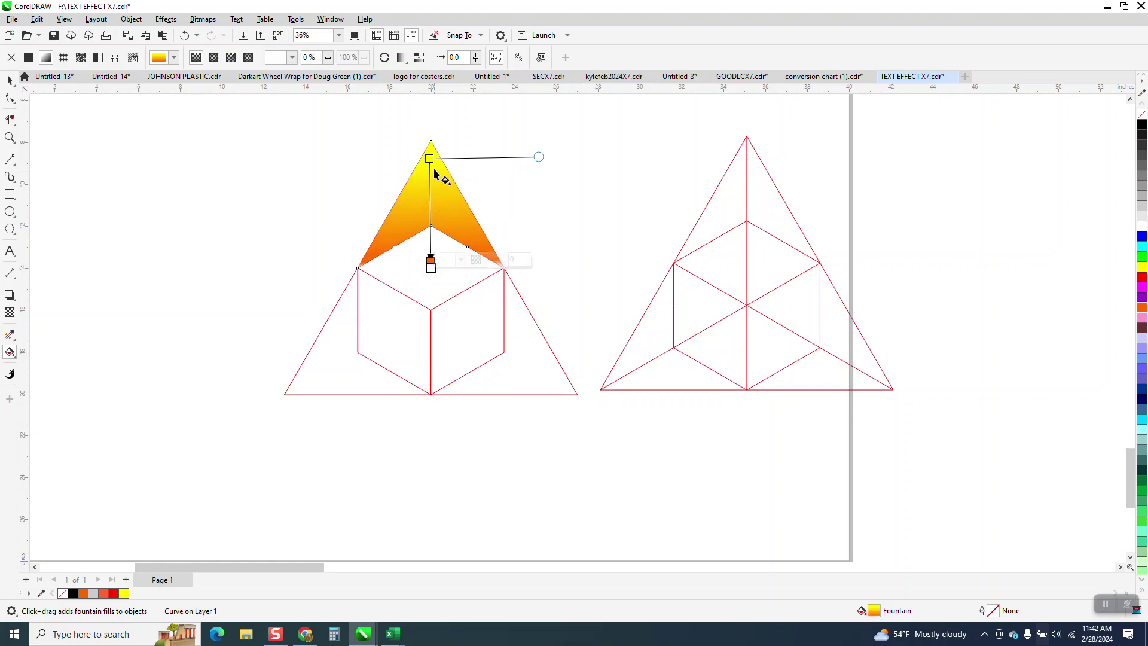
{"action": "left_click_drag", "start_coordinate": [429, 159], "coordinate": [431, 141]}
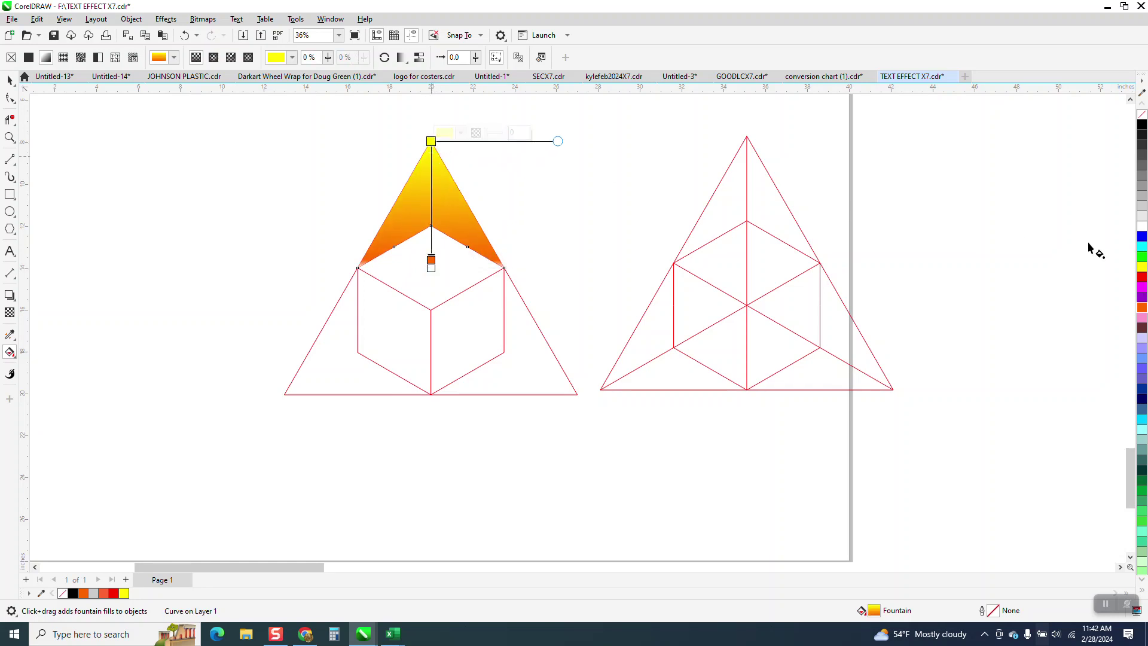
{"action": "left_click_drag", "start_coordinate": [1142, 266], "coordinate": [432, 175]}
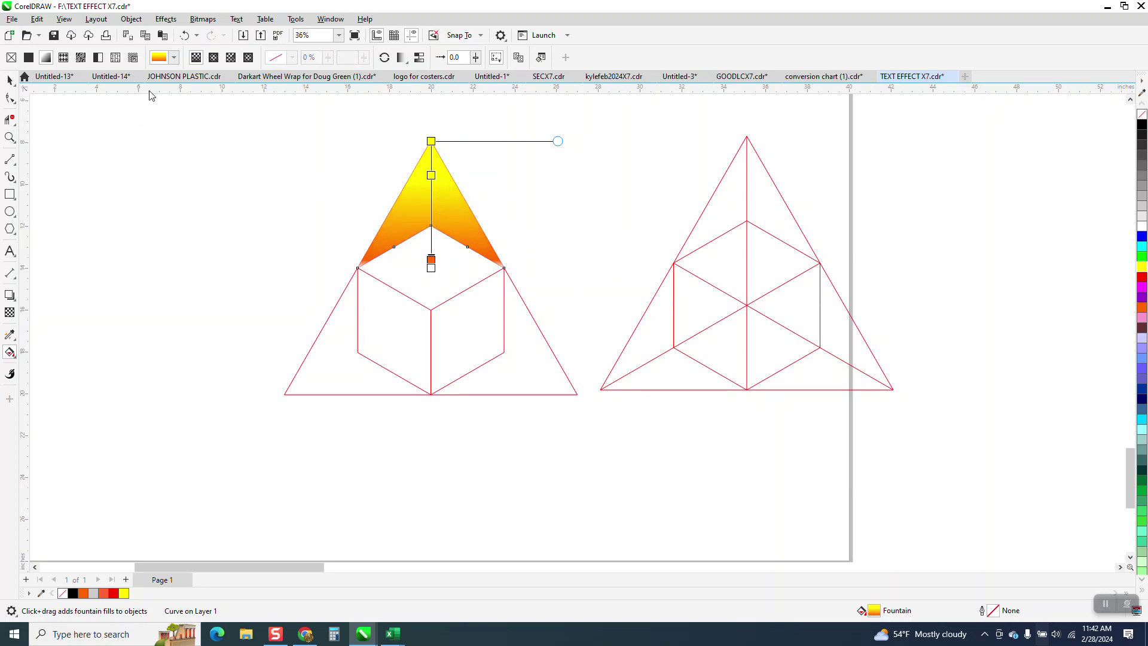
{"action": "left_click", "coordinate": [10, 79]}
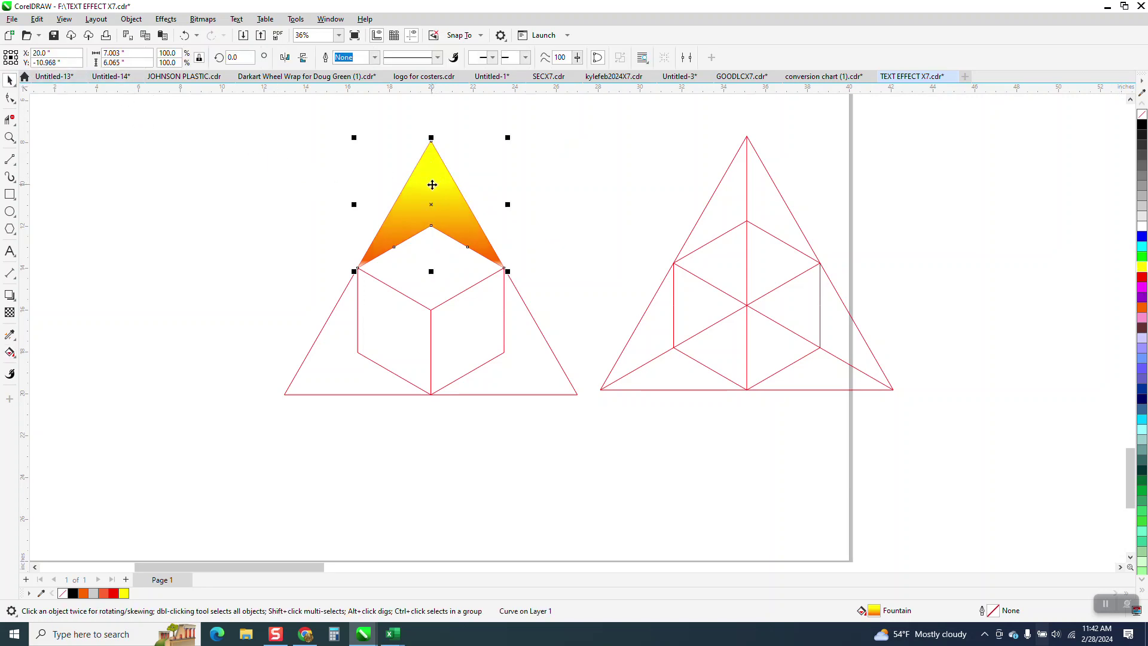
Step: Make 120° rotated copies of the gradient region around the cube's centre vertex for both lower corners
{"action": "left_click", "coordinate": [436, 211]}
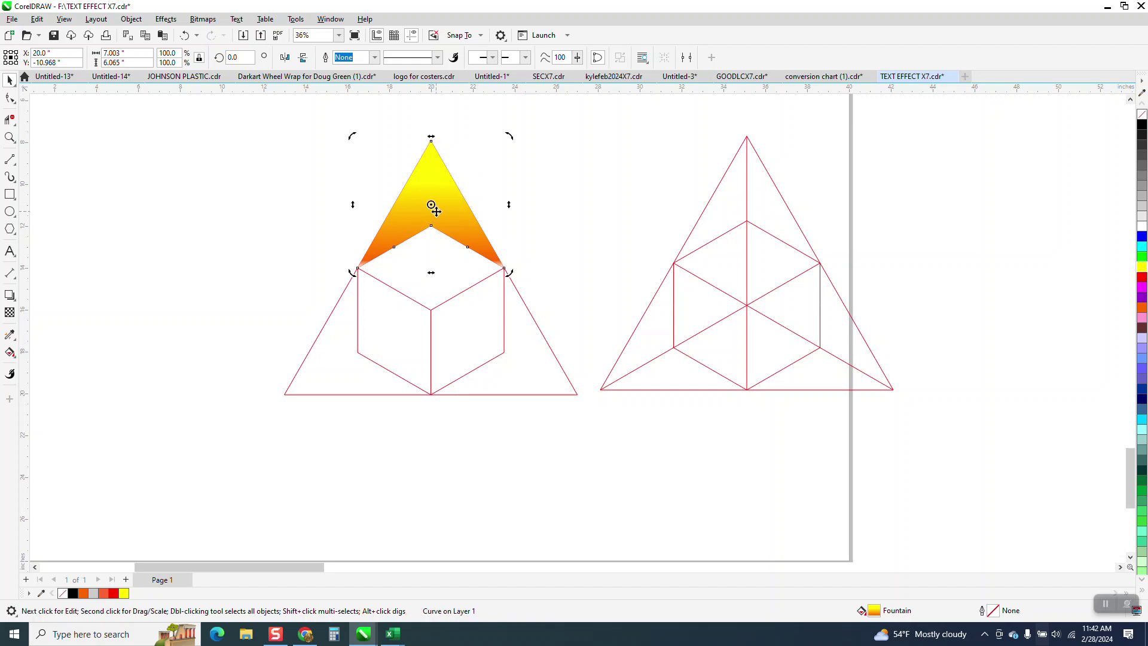
{"action": "left_click_drag", "start_coordinate": [432, 205], "coordinate": [432, 310]}
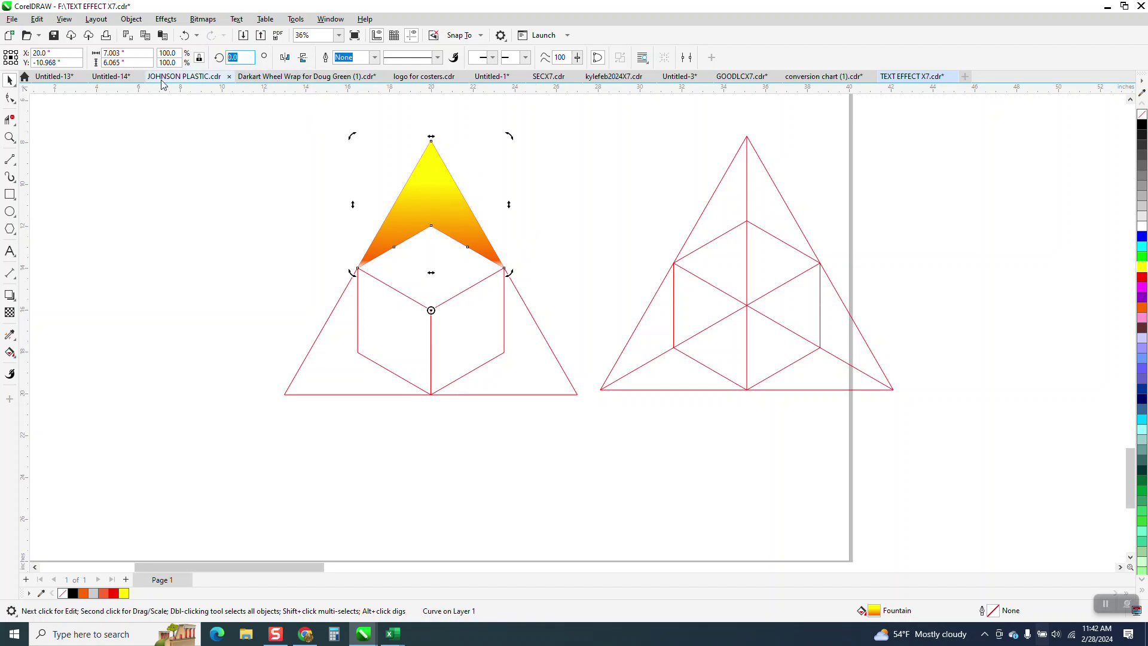
{"action": "type", "text": "120"}
{"action": "key", "text": "Return"}
{"action": "key", "text": "Return"}
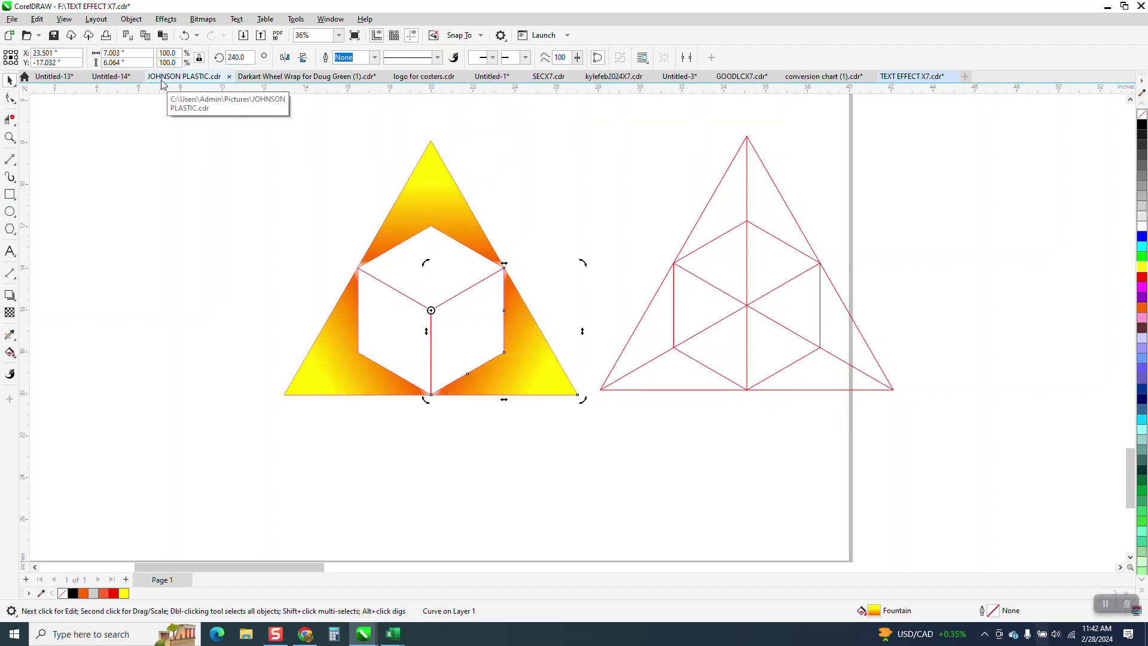
{"action": "left_click", "coordinate": [378, 295]}
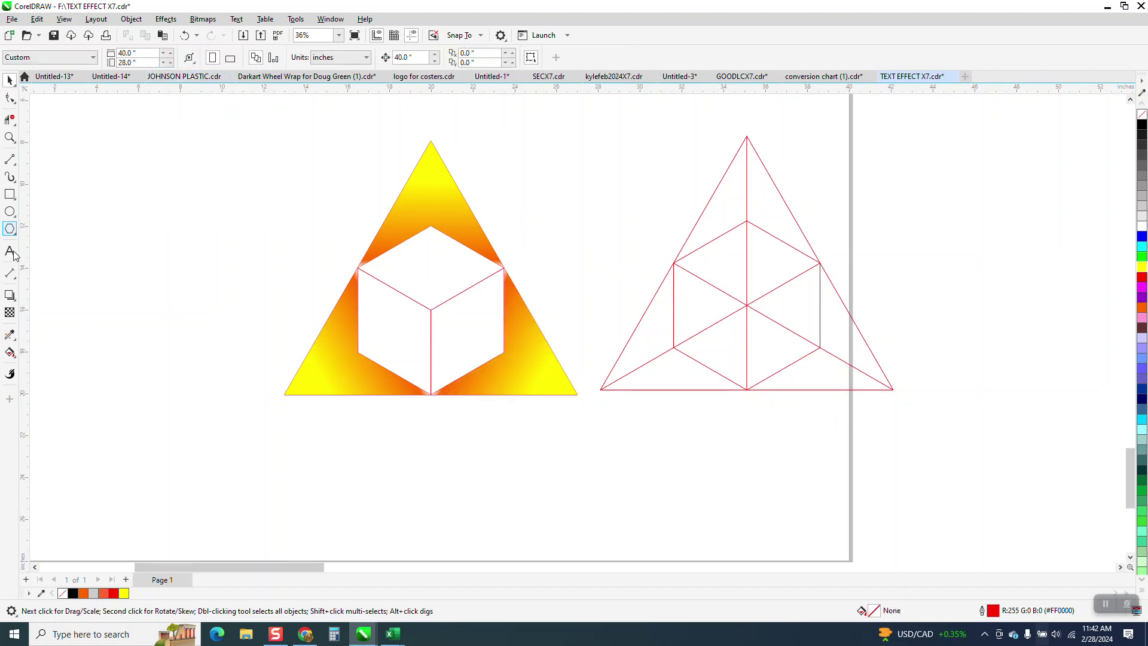
Step: Smart Fill the cube's top face with solid yellow
{"action": "left_click", "coordinate": [10, 352]}
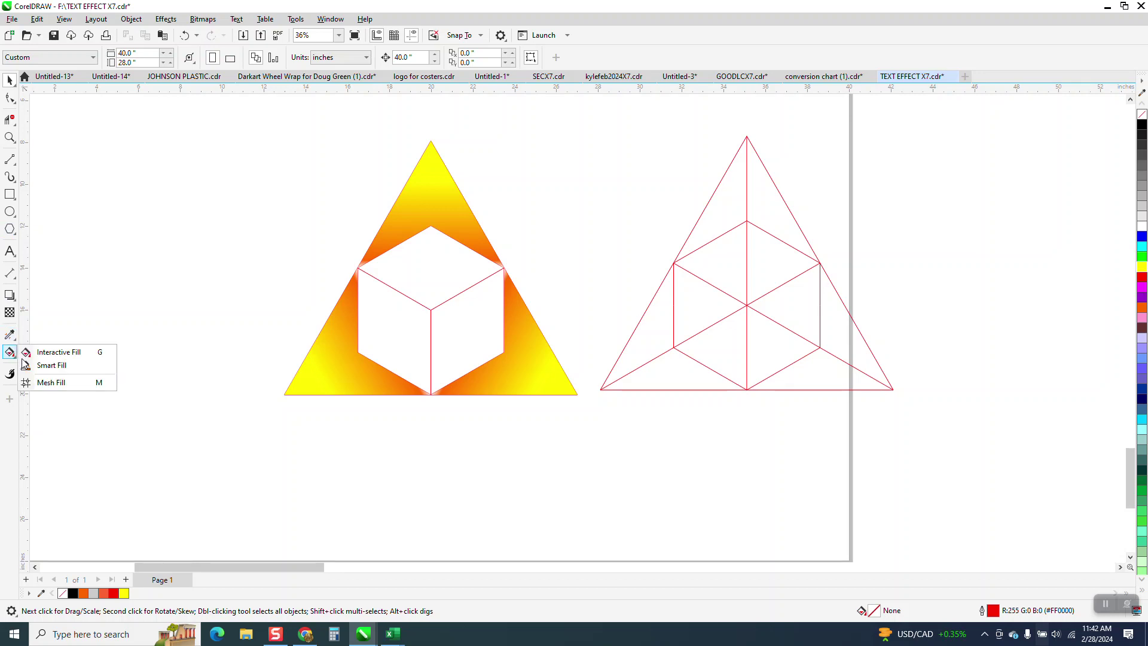
{"action": "left_click", "coordinate": [42, 350]}
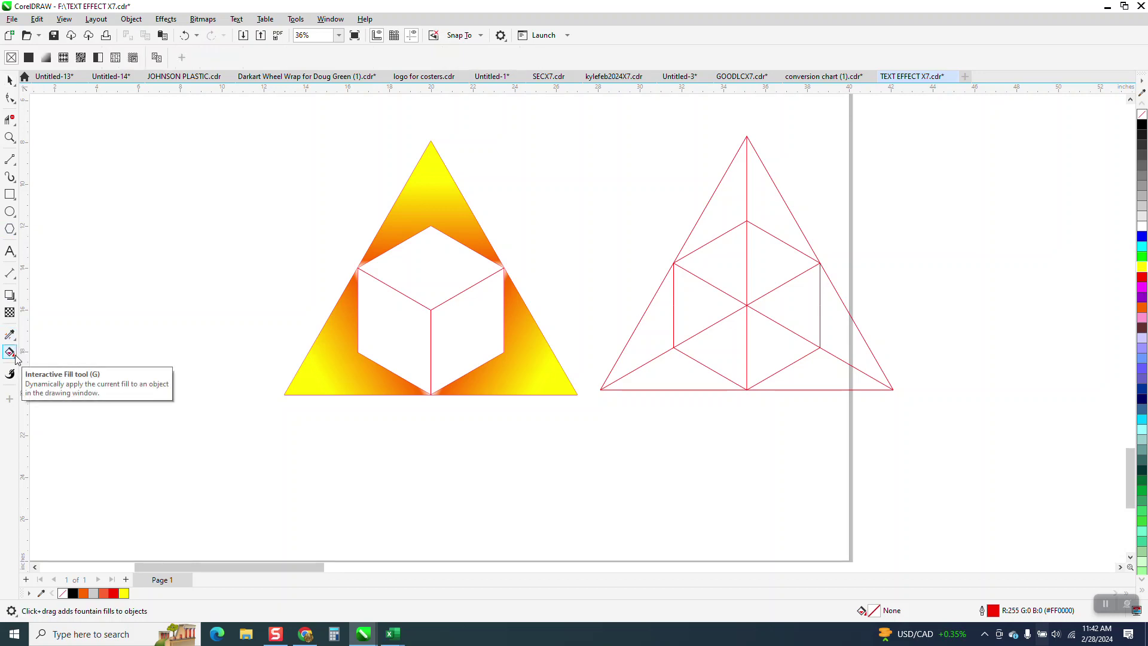
{"action": "left_click", "coordinate": [11, 353]}
{"action": "left_click", "coordinate": [42, 350]}
{"action": "left_click", "coordinate": [443, 285]}
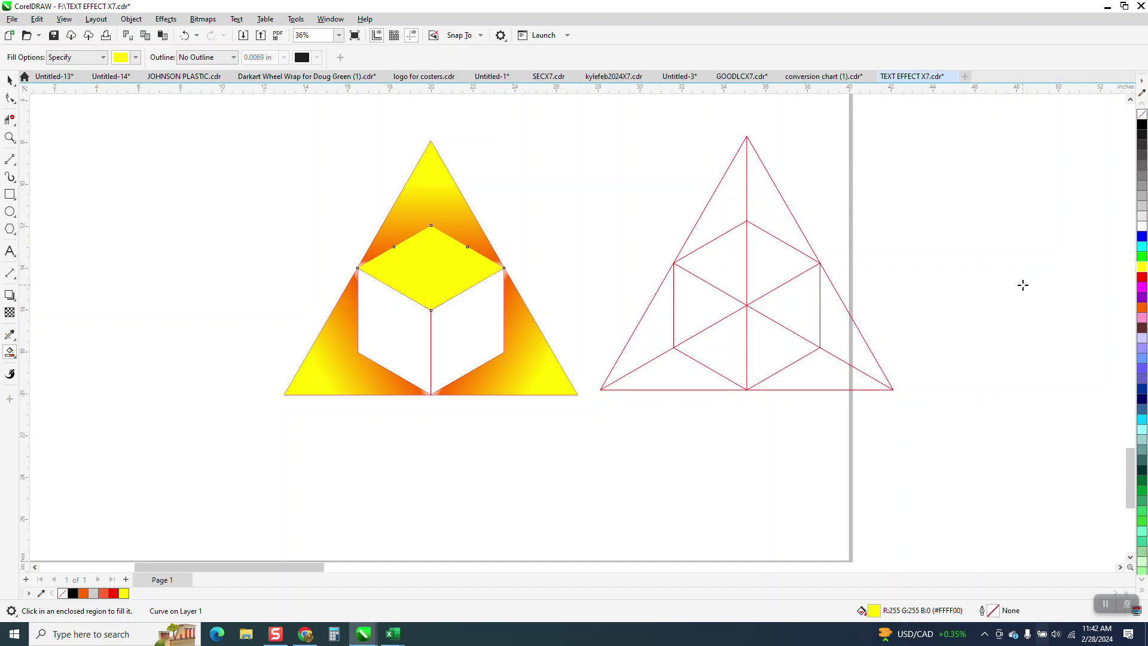
{"action": "left_click", "coordinate": [11, 353]}
Step: Give the cube's top face a vertical fountain fill, yellow at the top point to orange at the bottom
{"action": "left_click", "coordinate": [43, 350]}
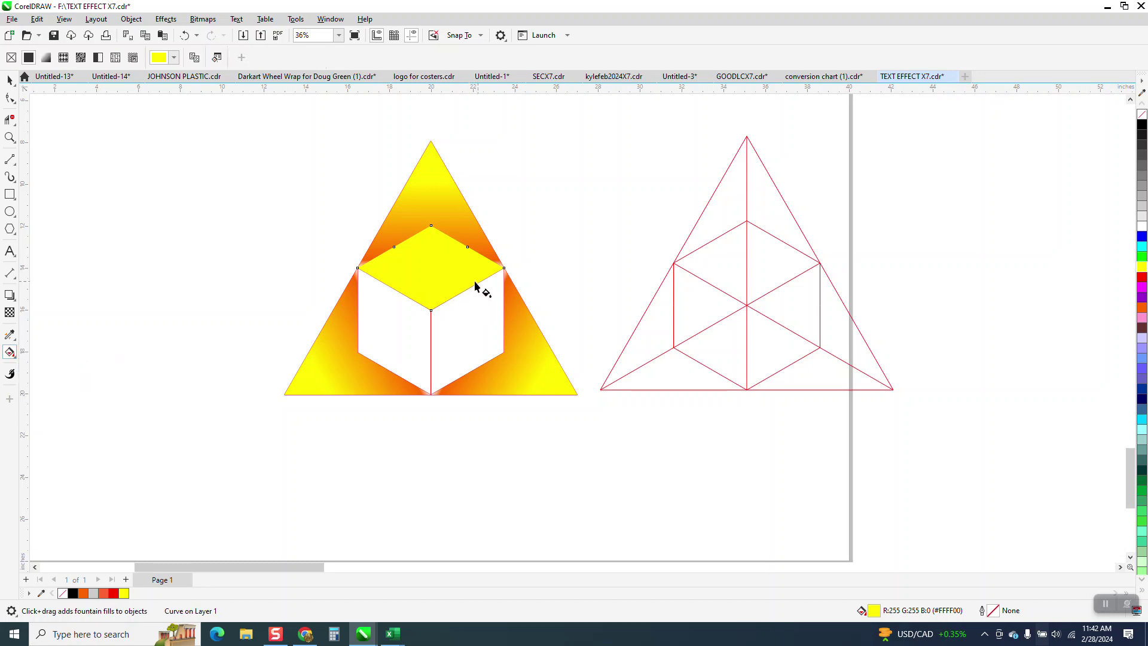
{"action": "left_click_drag", "start_coordinate": [435, 296], "coordinate": [431, 226]}
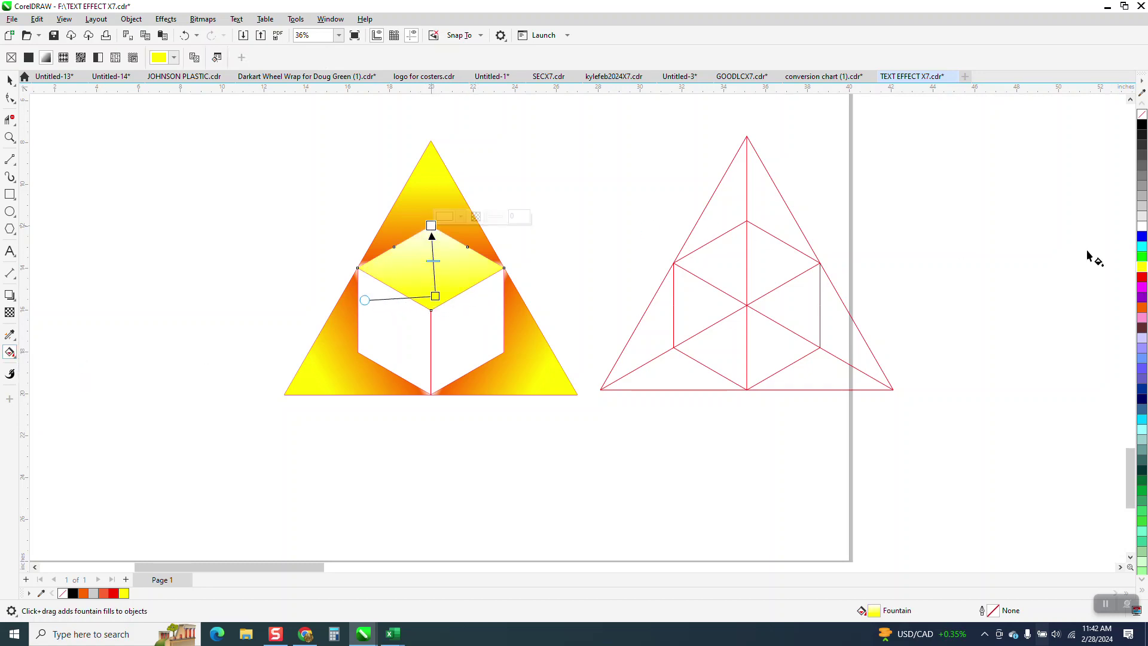
{"action": "left_click_drag", "start_coordinate": [1142, 307], "coordinate": [433, 231]}
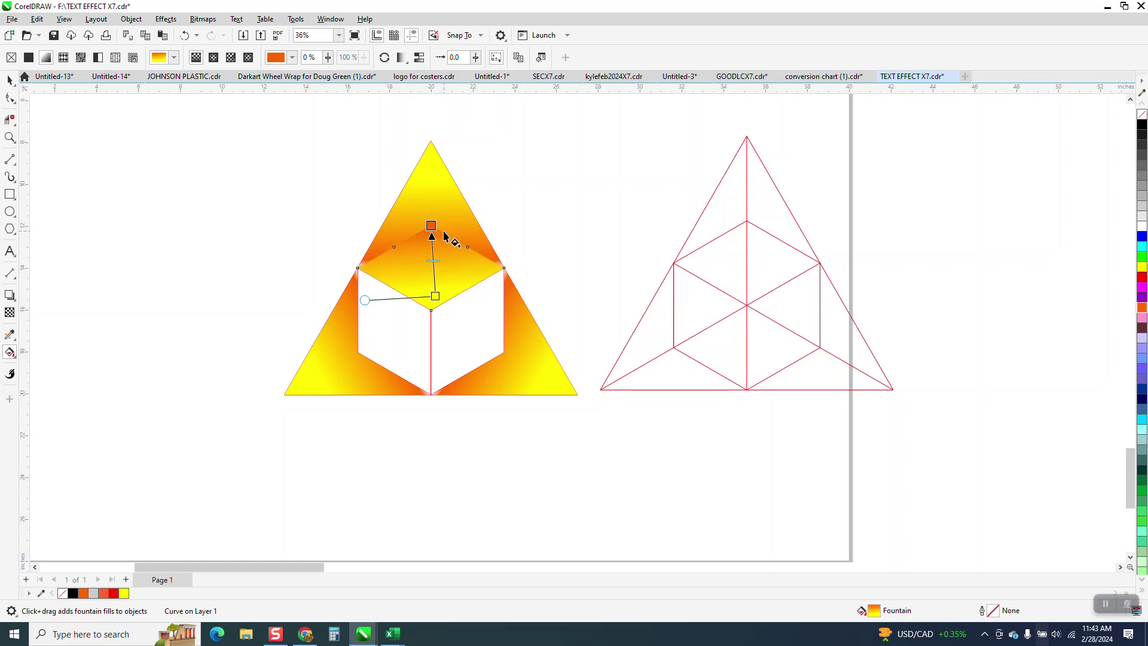
{"action": "left_click_drag", "start_coordinate": [1142, 267], "coordinate": [432, 226]}
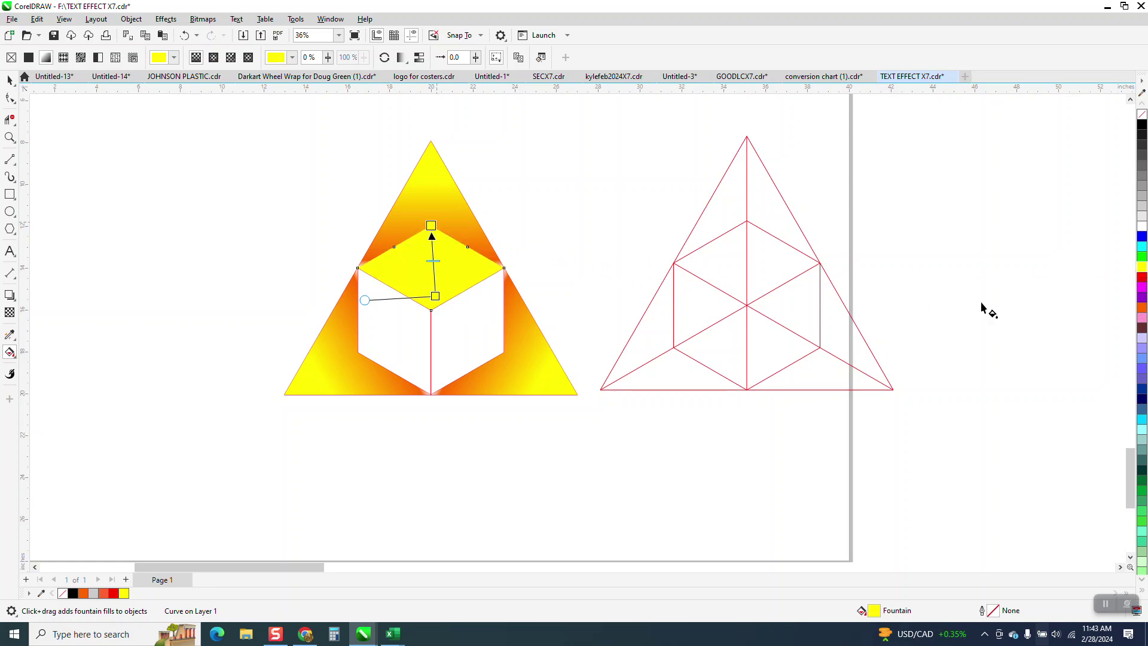
{"action": "left_click_drag", "start_coordinate": [1143, 311], "coordinate": [431, 311]}
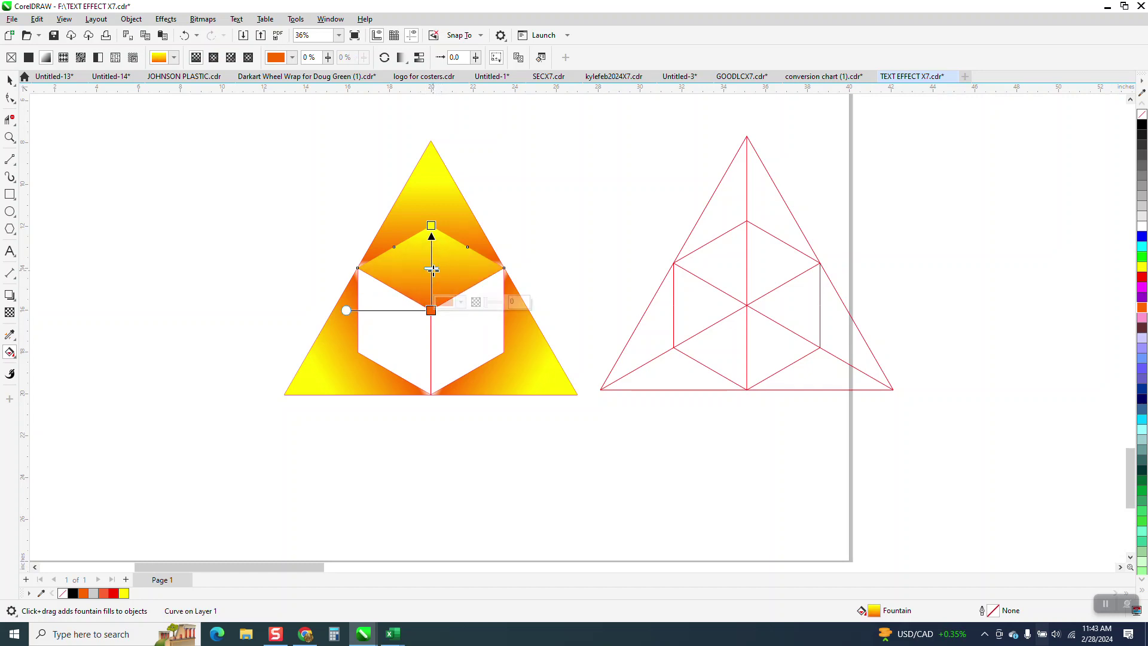
Step: Make two 120° rotated copies of the top face around its bottom point as the side faces
{"action": "key", "text": "space"}
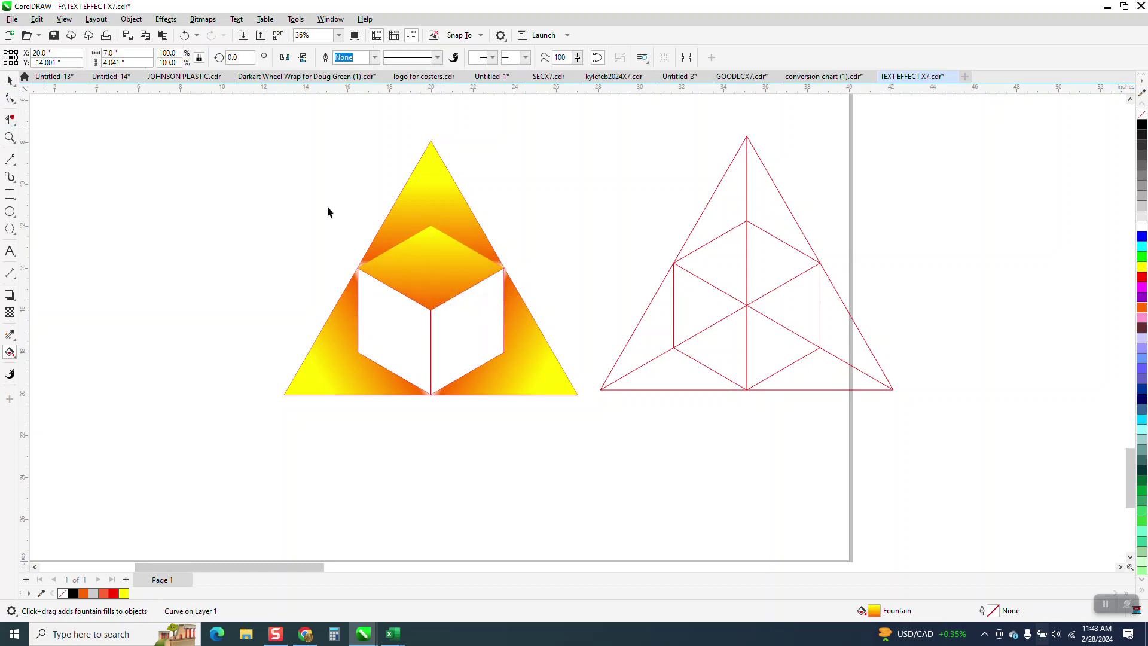
{"action": "left_click", "coordinate": [430, 261]}
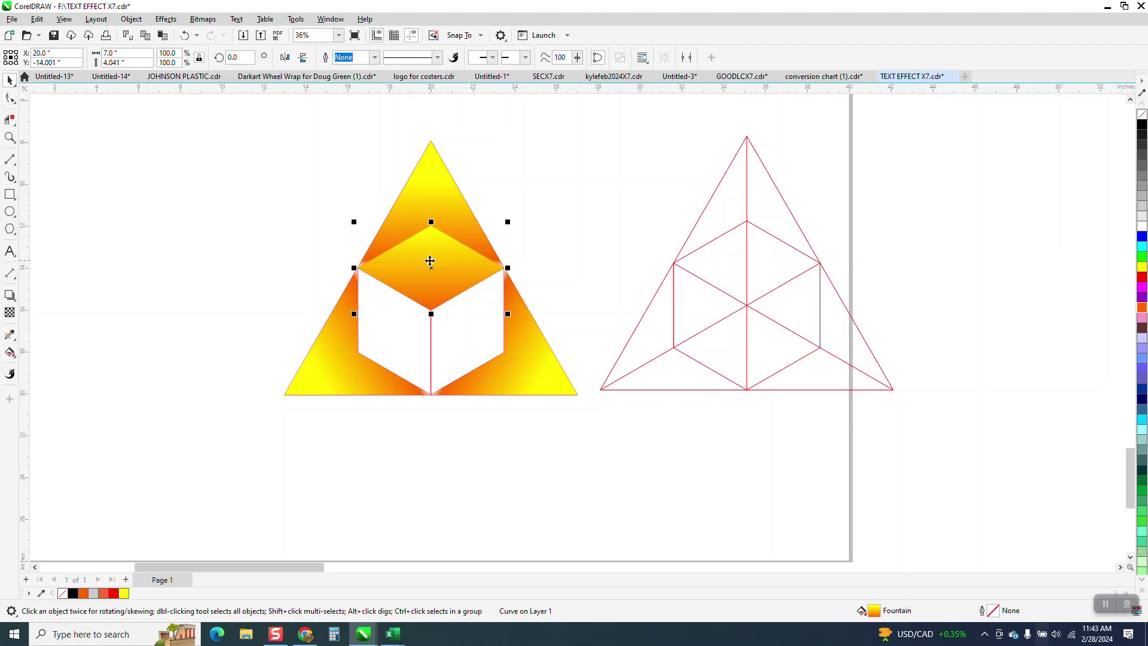
{"action": "left_click", "coordinate": [443, 264]}
{"action": "left_click_drag", "start_coordinate": [432, 269], "coordinate": [433, 309]}
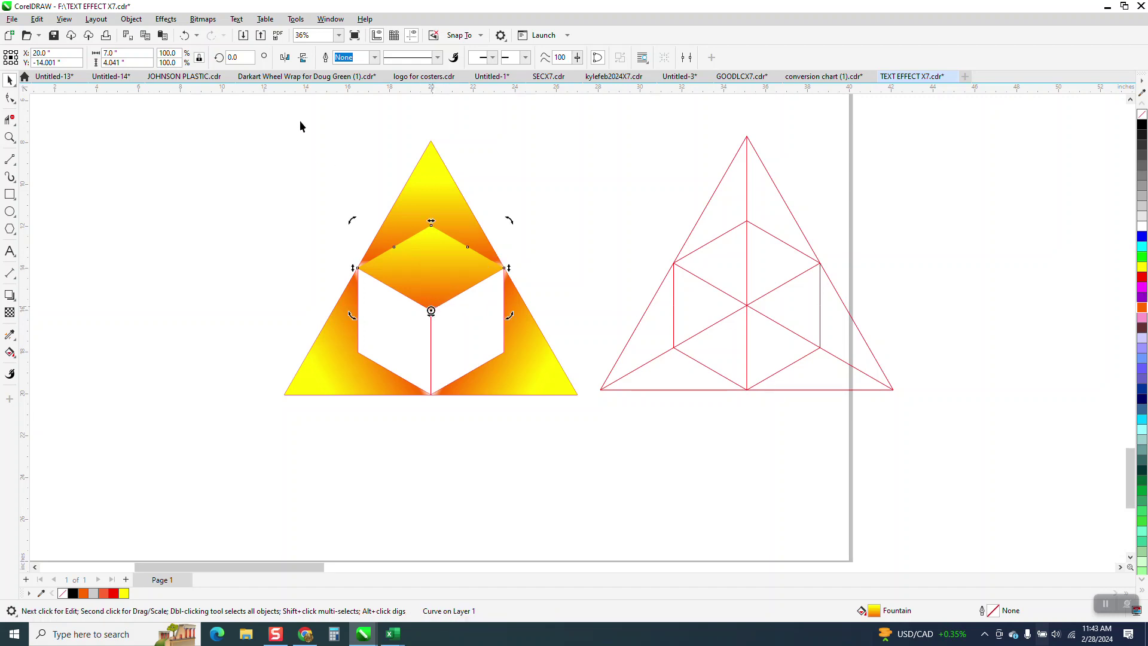
{"action": "left_click", "coordinate": [239, 57]}
{"action": "type", "text": "120"}
{"action": "key", "text": "Return"}
{"action": "key", "text": "ctrl+r"}
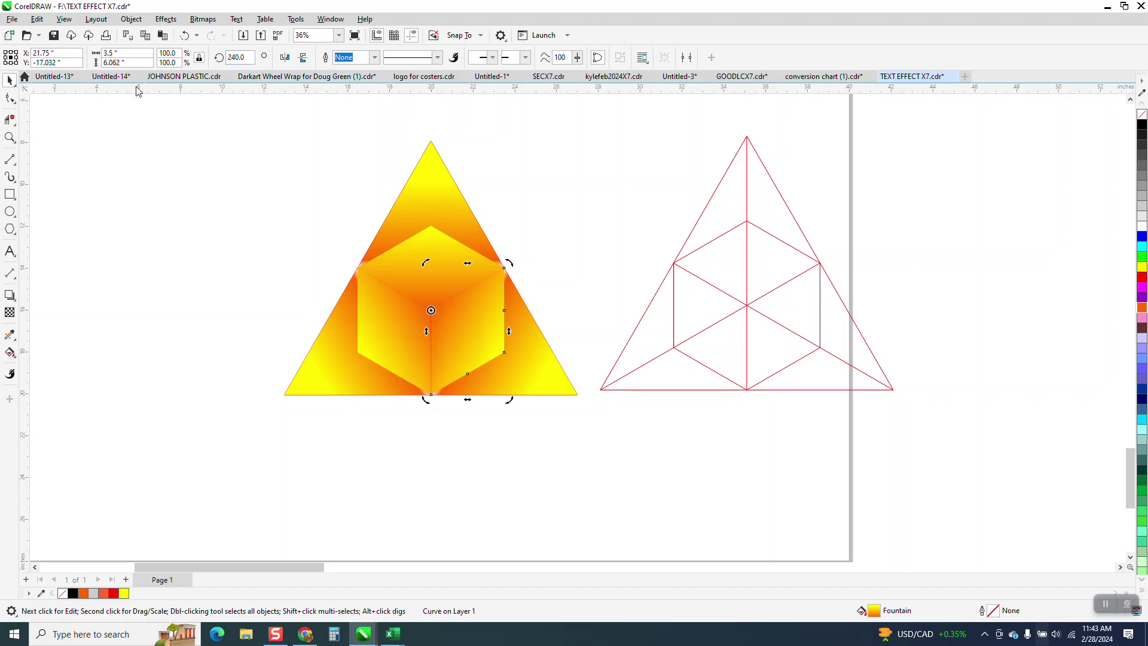
Step: Give all 11 shapes black hairline outlines
{"action": "left_click_drag", "start_coordinate": [219, 124], "coordinate": [470, 390]}
{"action": "left_click_drag", "start_coordinate": [623, 434], "coordinate": [623, 435]}
{"action": "right_click", "coordinate": [1142, 125]}
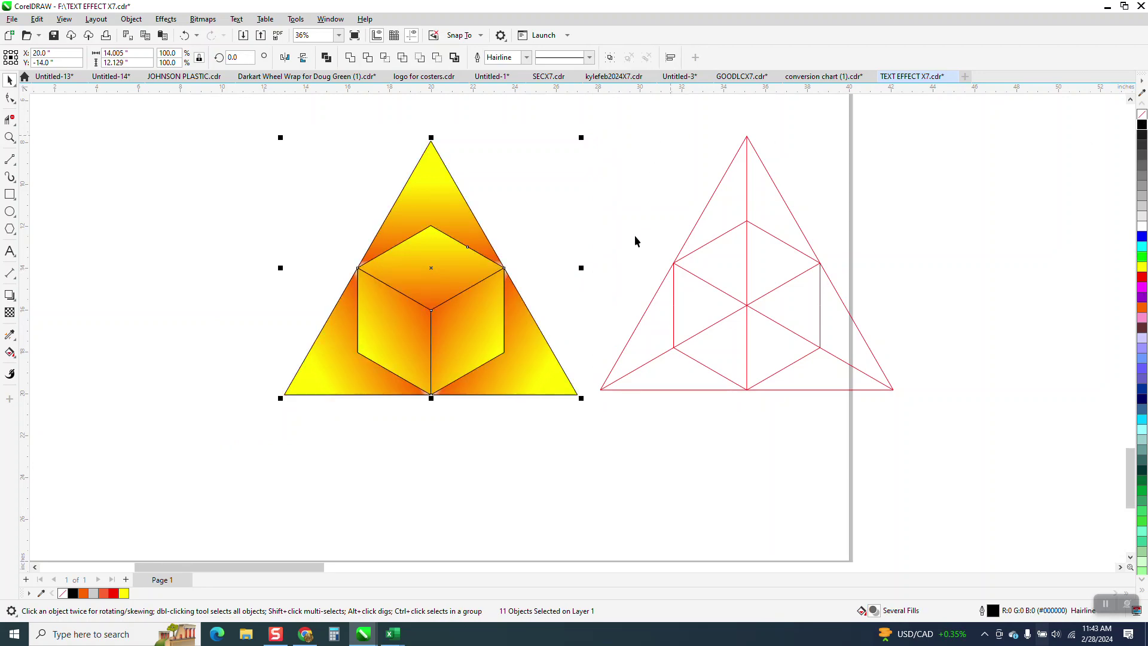
Step: Delete the red wireframe reference triangle and zoom to frame the finished design
{"action": "left_click_drag", "start_coordinate": [576, 118], "coordinate": [897, 438]}
{"action": "key", "text": "Delete"}
{"action": "scroll", "coordinate": [587, 376], "scroll_direction": "down", "scroll_amount": 1}
{"action": "scroll", "coordinate": [588, 376], "scroll_direction": "down", "scroll_amount": 2}
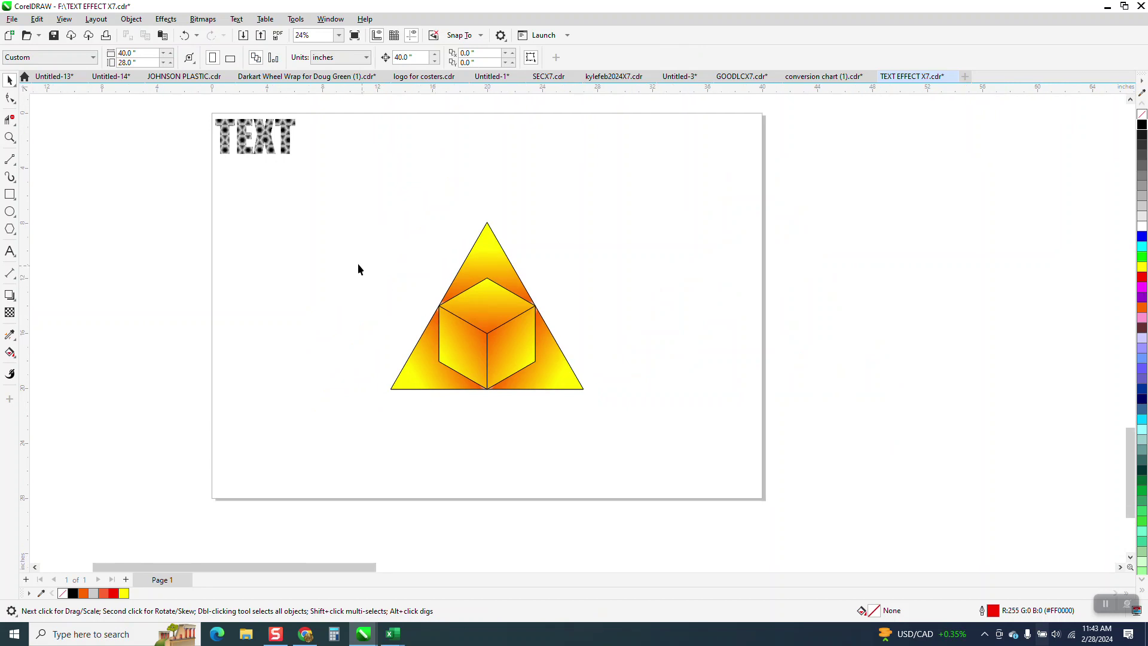
{"action": "left_click", "coordinate": [9, 137]}
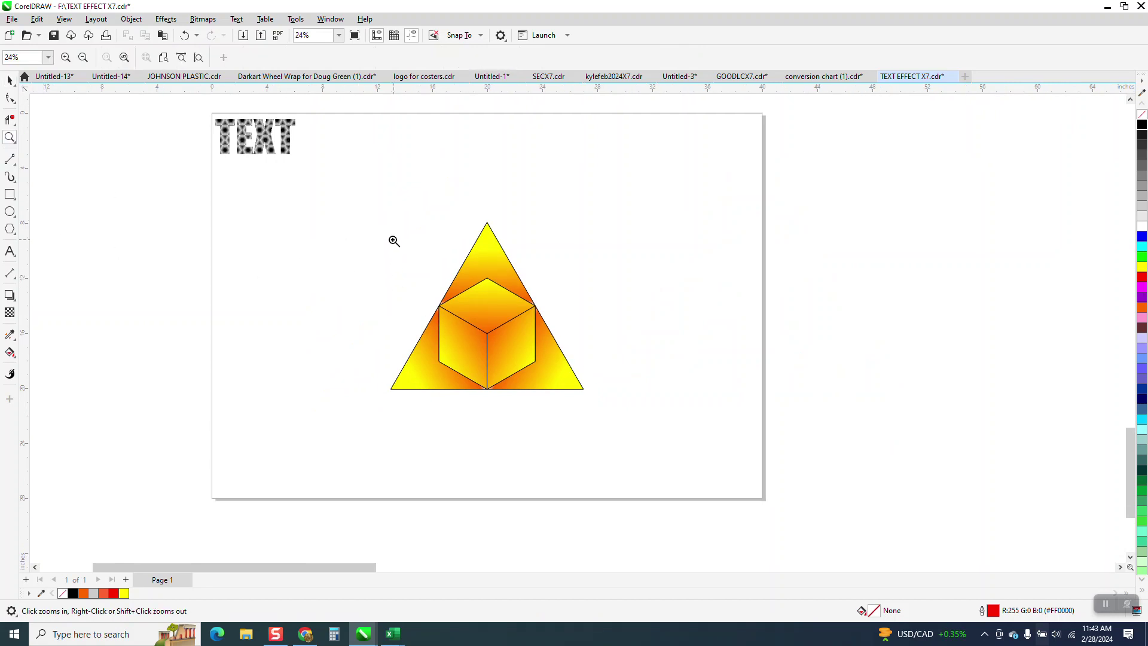